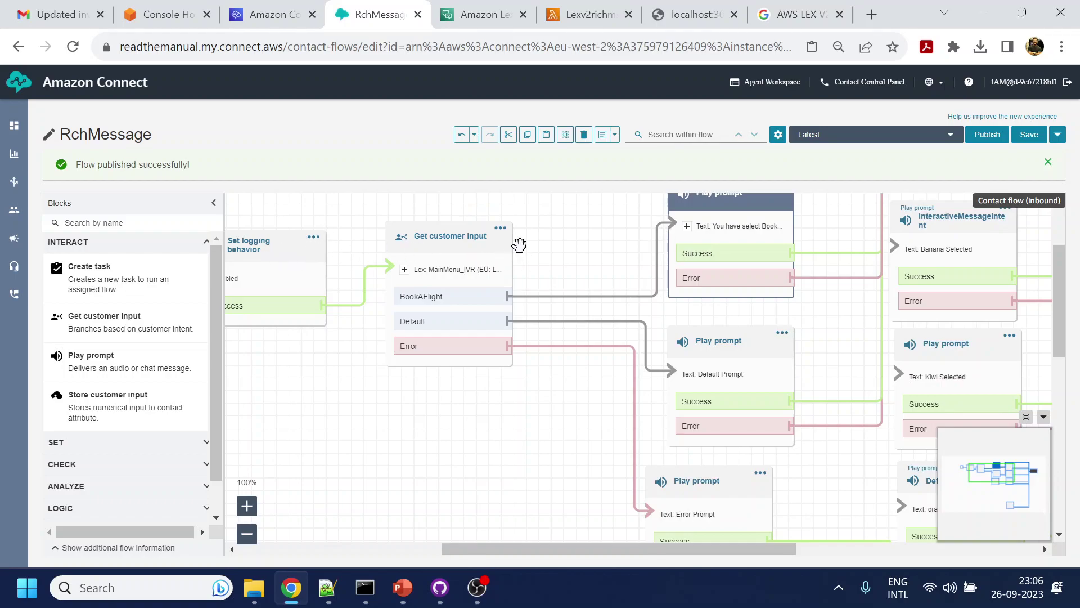
Step: Set the Get customer input block's manual text to "Hi, Please type Help for Rich messages." and review its Lex bot and intents
{"action": "left_click", "coordinate": [448, 249]}
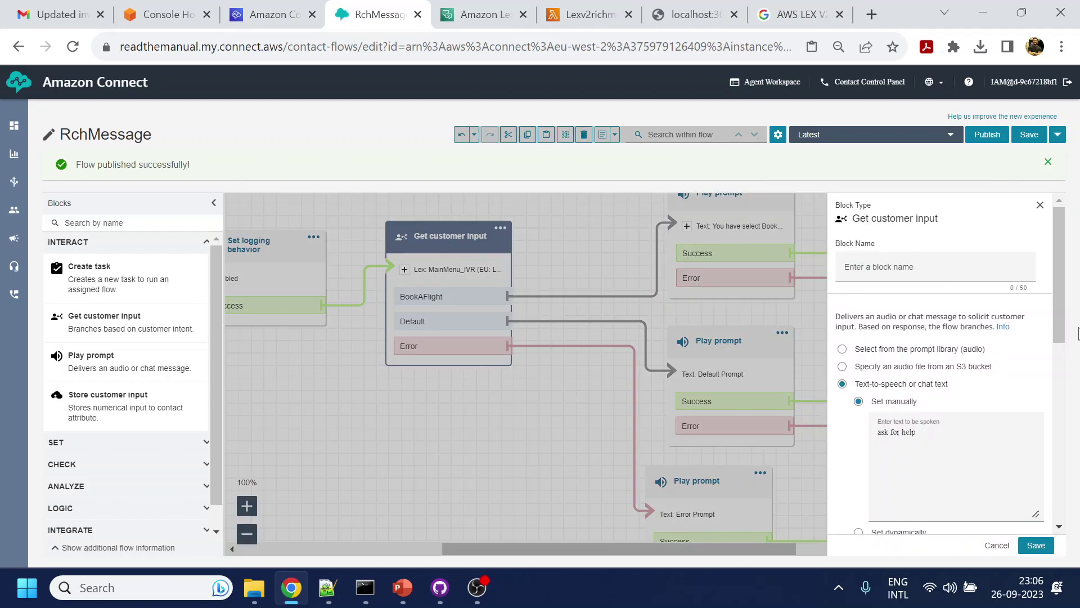
{"action": "scroll", "coordinate": [886, 401], "scroll_direction": "down", "scroll_amount": 2}
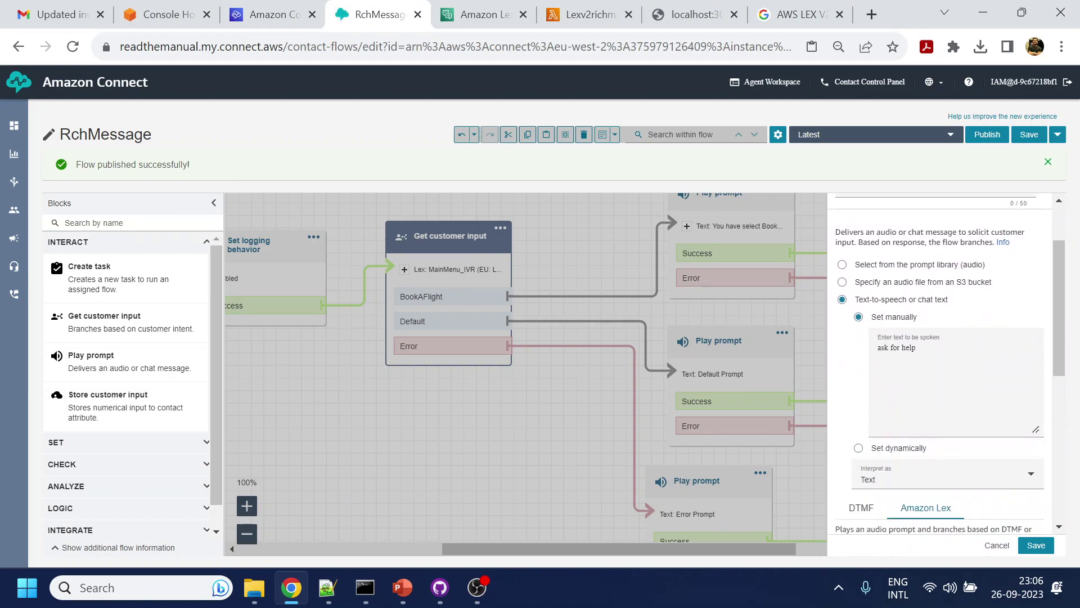
{"action": "left_click_drag", "start_coordinate": [1023, 421], "coordinate": [816, 347]}
{"action": "type", "text": "Hui"}
{"action": "key", "text": "BackSpace"}
{"action": "key", "text": "BackSpace"}
{"action": "type", "text": "i, Plese "}
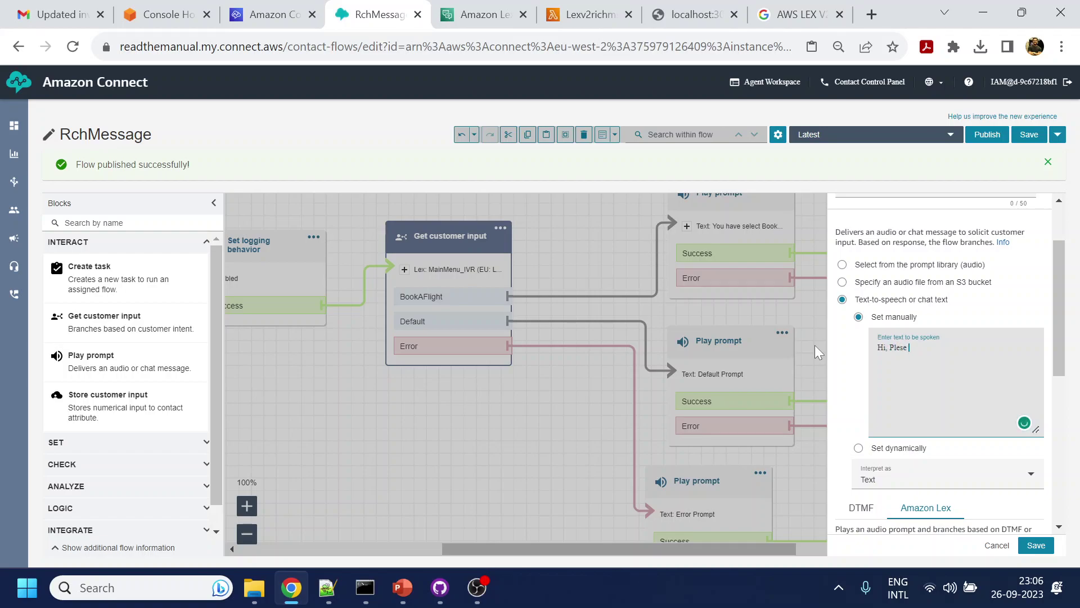
{"action": "type", "text": "ase type Help for Rich messages."}
{"action": "scroll", "coordinate": [970, 358], "scroll_direction": "down", "scroll_amount": 4}
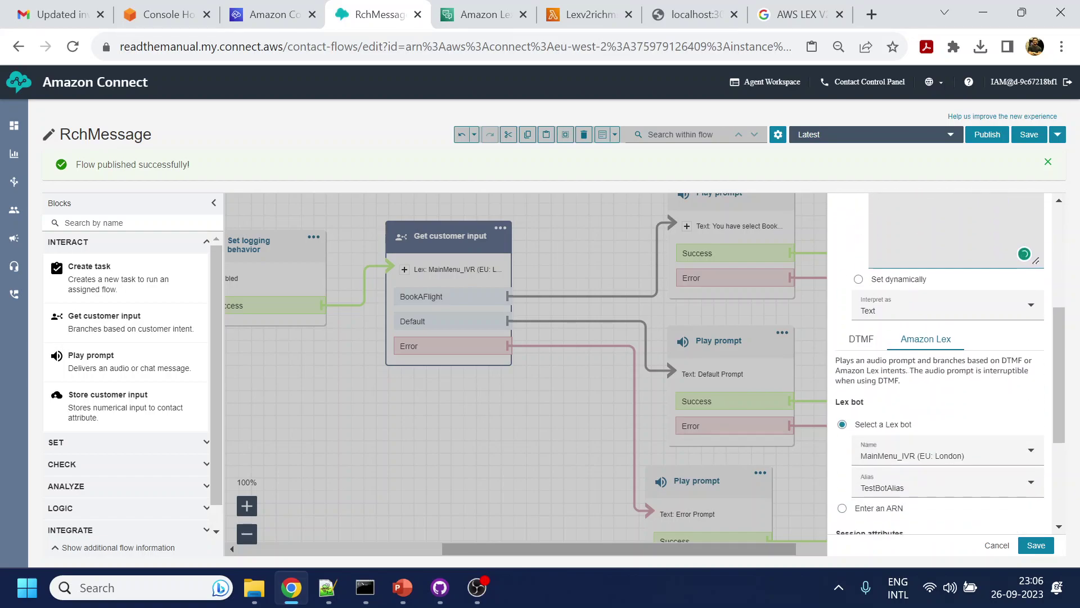
{"action": "scroll", "coordinate": [956, 354], "scroll_direction": "down", "scroll_amount": 2}
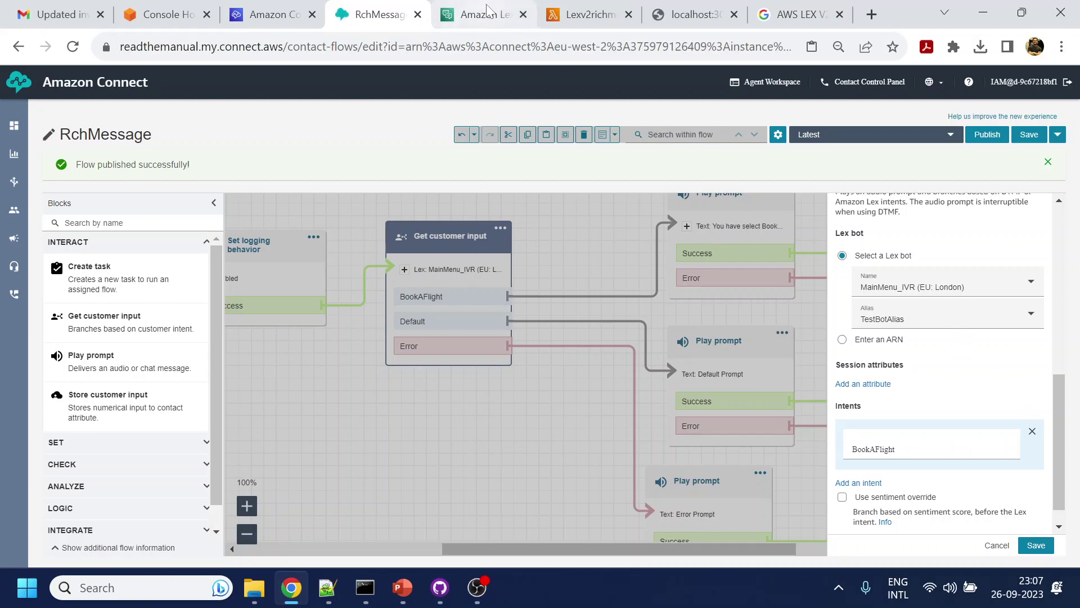
Step: Switch to the Amazon Lex console, open the Help intent of MainMenu_IVR, and examine its sample utterances, slots and code hooks
{"action": "left_click", "coordinate": [486, 22]}
{"action": "scroll", "coordinate": [400, 329], "scroll_direction": "up", "scroll_amount": 10}
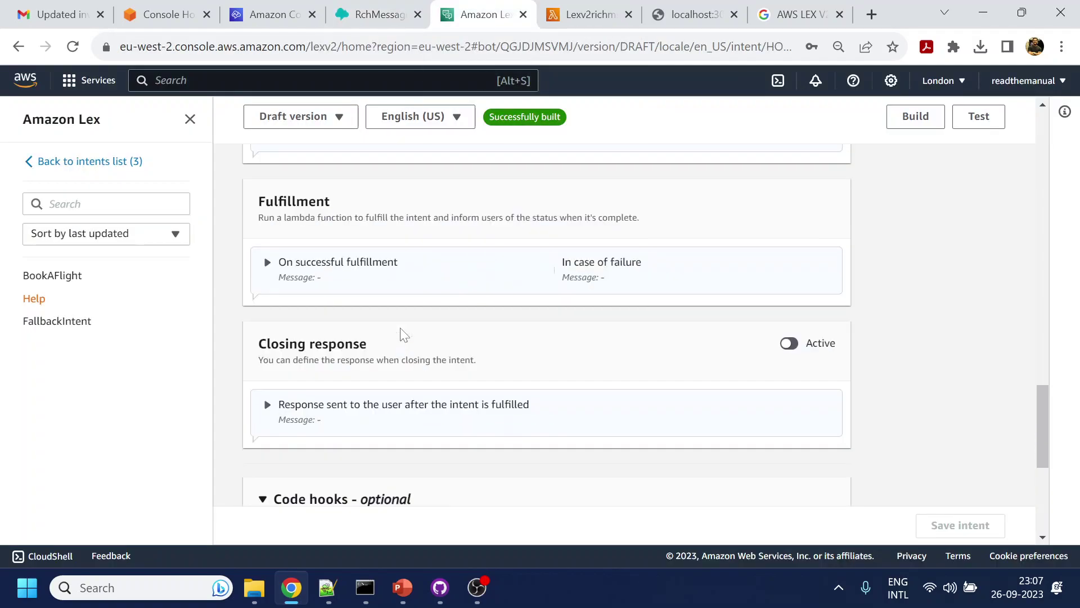
{"action": "left_click", "coordinate": [34, 163]}
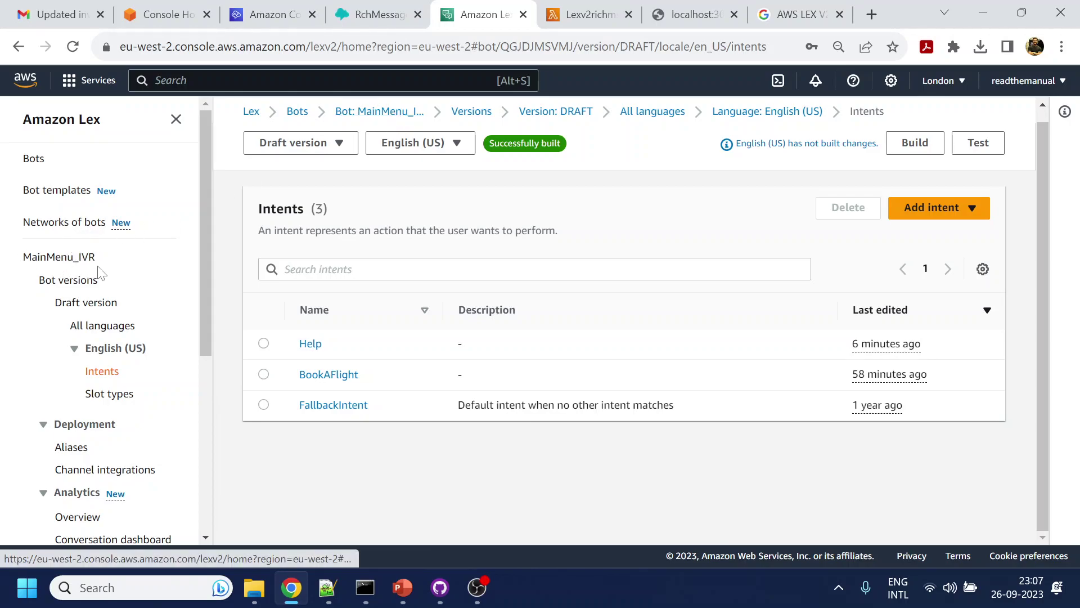
{"action": "left_click", "coordinate": [310, 344]}
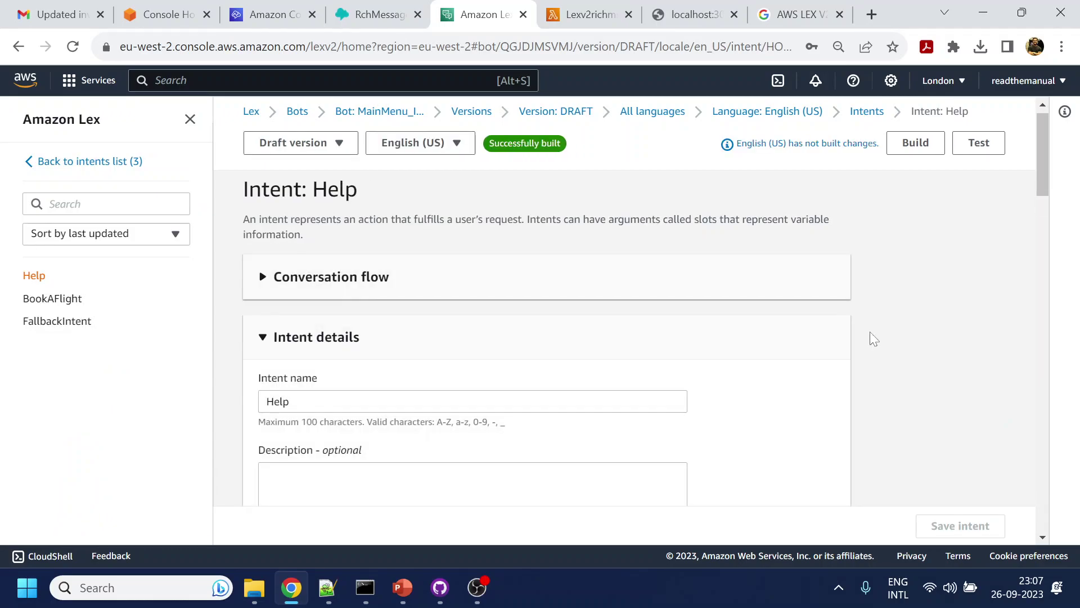
{"action": "scroll", "coordinate": [870, 332], "scroll_direction": "down", "scroll_amount": 10}
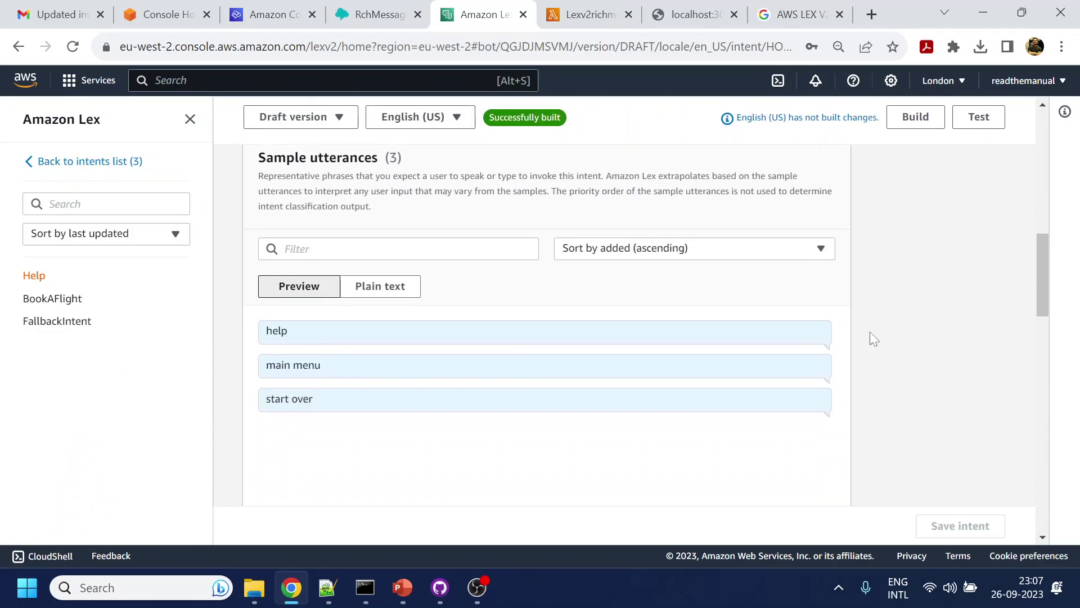
{"action": "scroll", "coordinate": [332, 339], "scroll_direction": "down", "scroll_amount": 5}
{"action": "scroll", "coordinate": [278, 249], "scroll_direction": "up", "scroll_amount": 3}
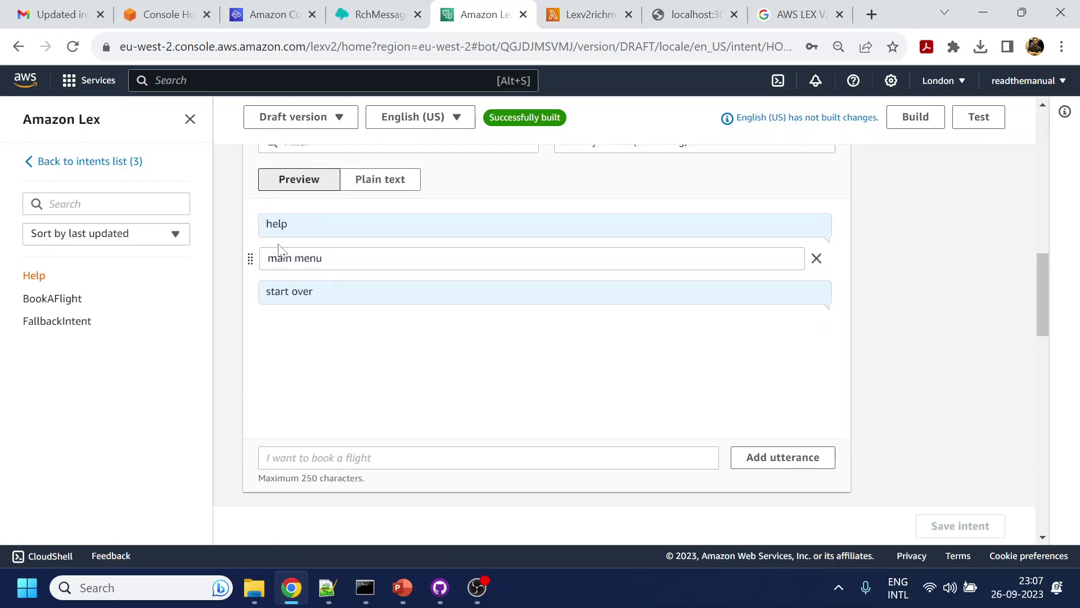
{"action": "scroll", "coordinate": [764, 419], "scroll_direction": "down", "scroll_amount": 5}
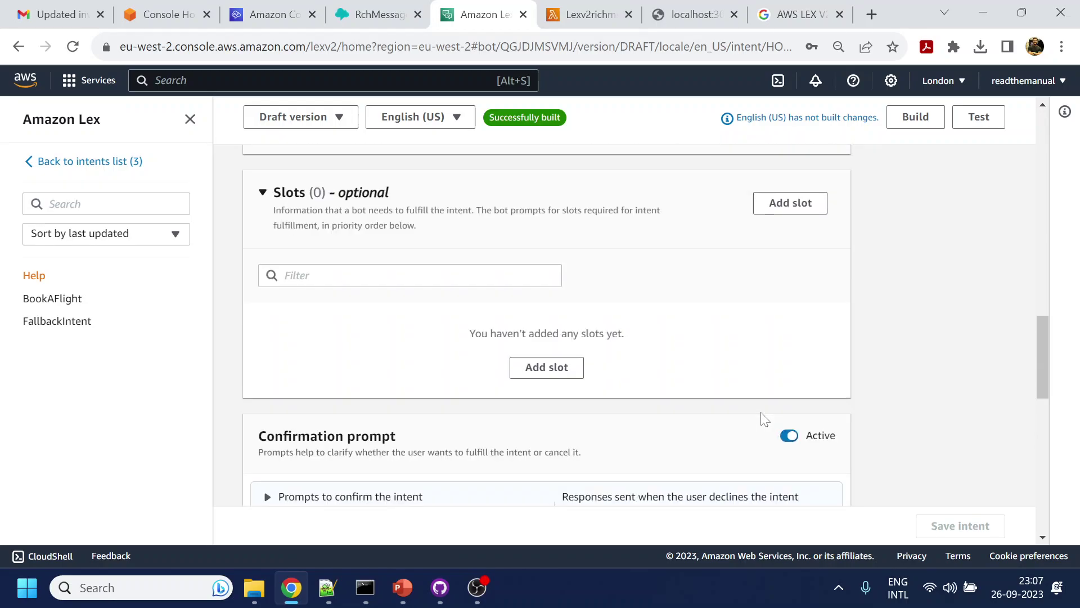
{"action": "scroll", "coordinate": [764, 419], "scroll_direction": "down", "scroll_amount": 10}
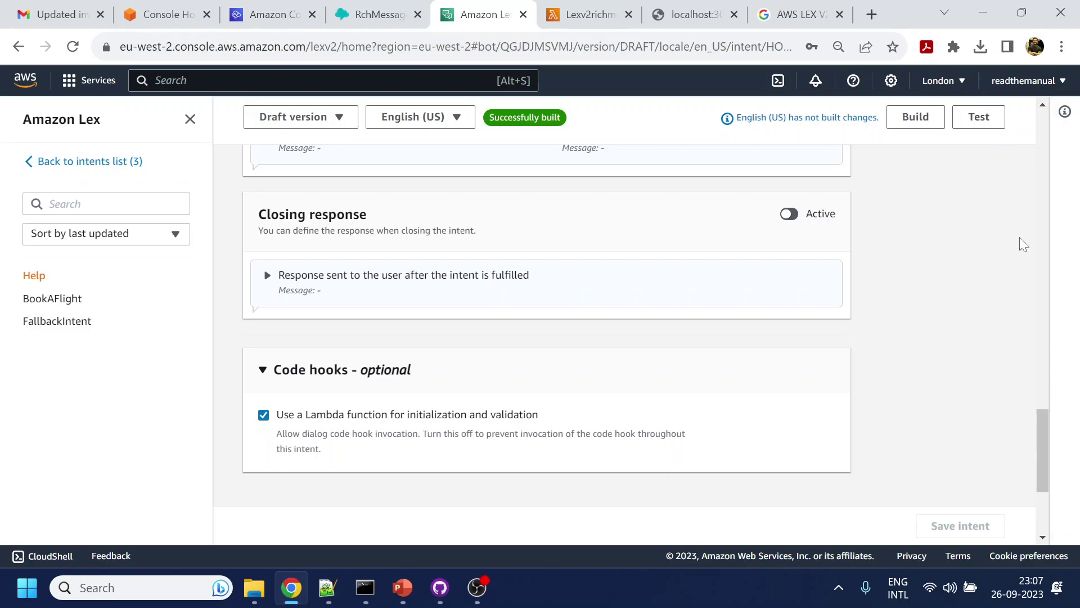
Step: Check the Lambda function in the draft bot's test settings, then compare it with the Lambda console and the Connect flow's intents
{"action": "left_click", "coordinate": [982, 119]}
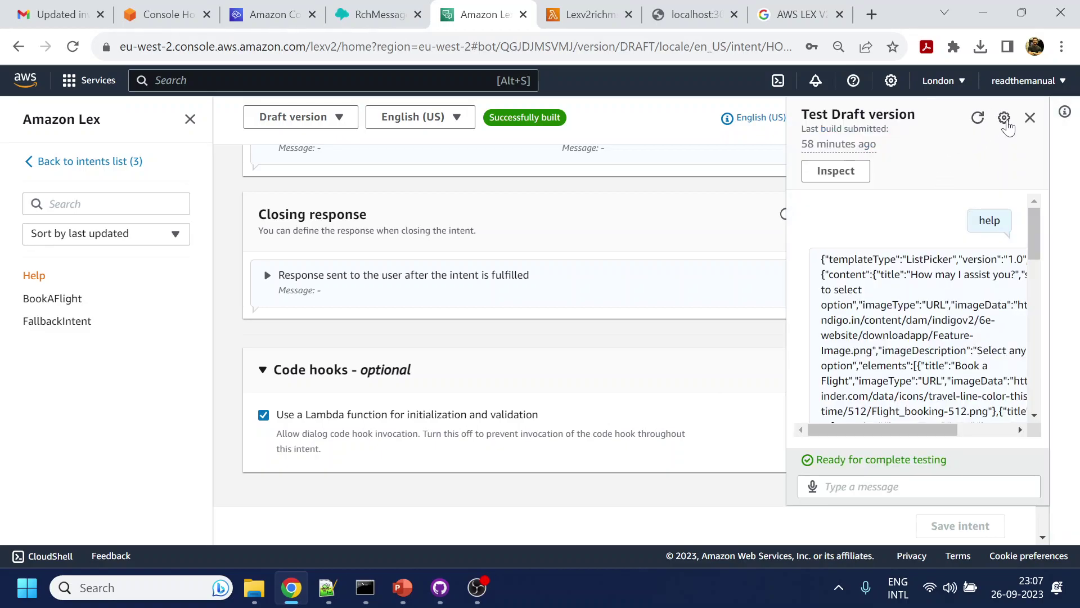
{"action": "left_click", "coordinate": [1004, 118]}
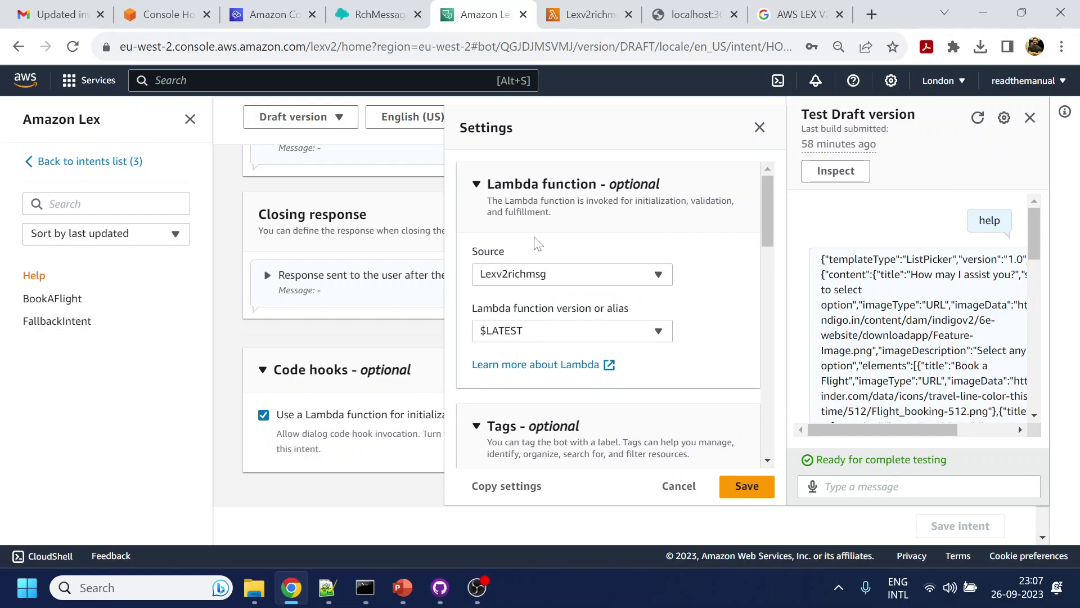
{"action": "left_click", "coordinate": [582, 14]}
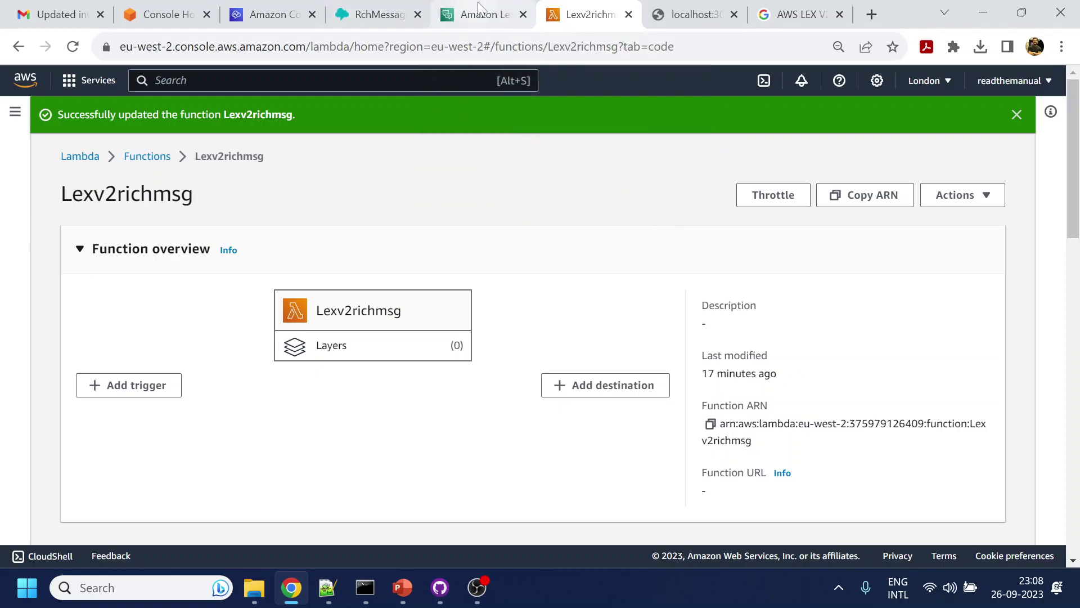
{"action": "left_click", "coordinate": [380, 8]}
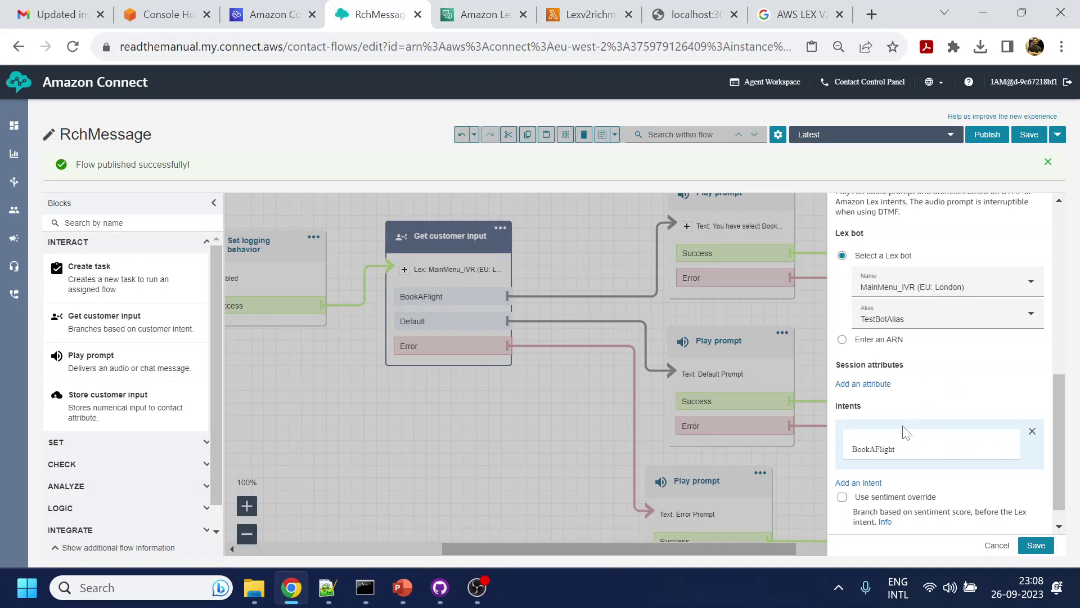
{"action": "left_click", "coordinate": [501, 11]}
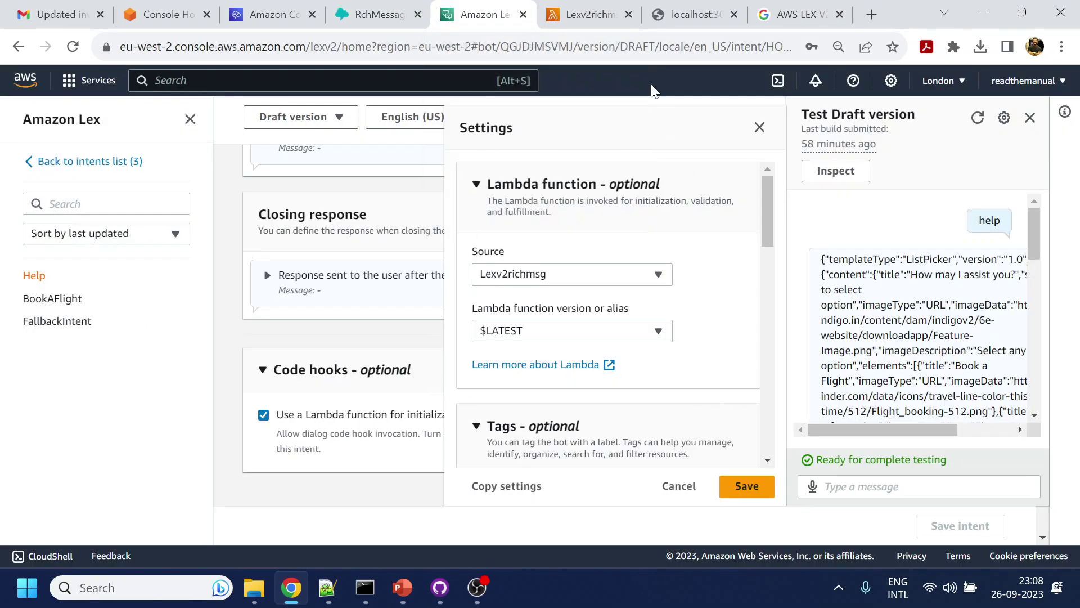
Step: Show the interactive "LIST" slide in PowerPoint, then return to Amazon Lex and dismiss the test settings unchanged
{"action": "left_click", "coordinate": [412, 587]}
{"action": "left_click", "coordinate": [80, 337]}
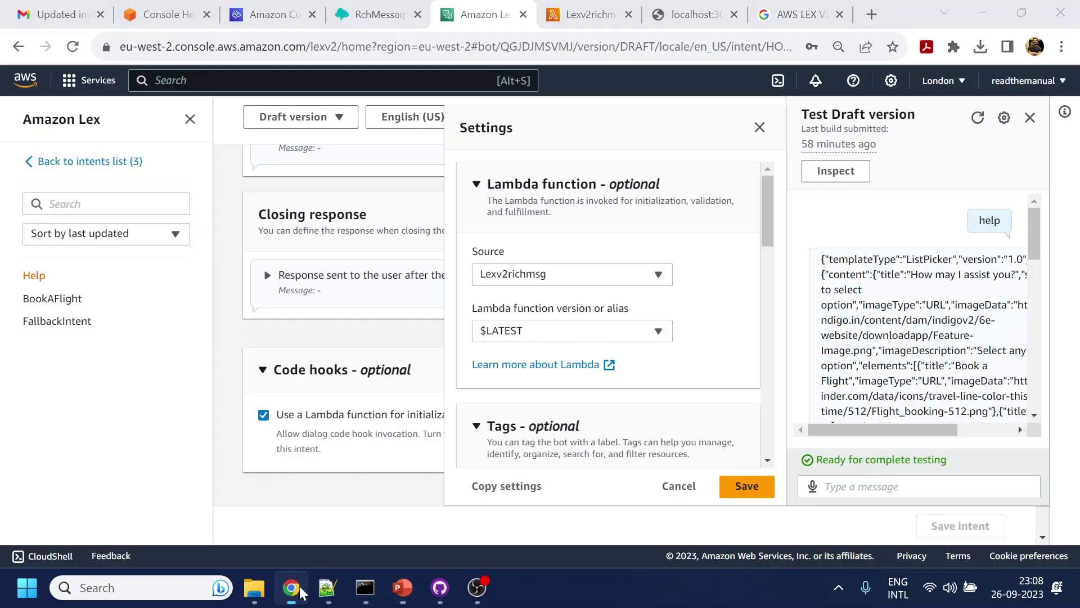
{"action": "left_click", "coordinate": [291, 588]}
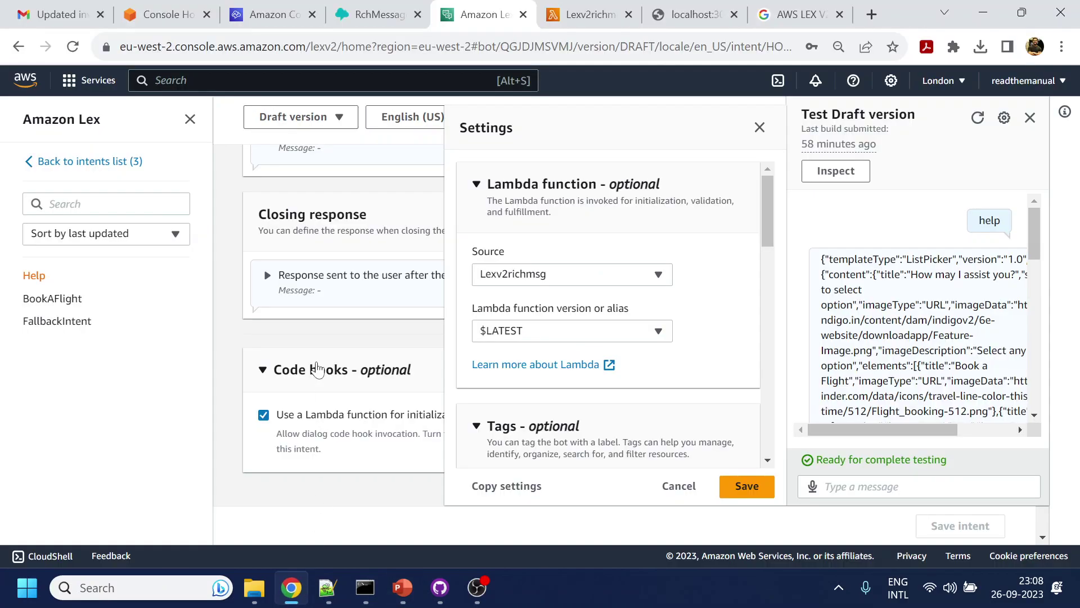
{"action": "left_click", "coordinate": [679, 485]}
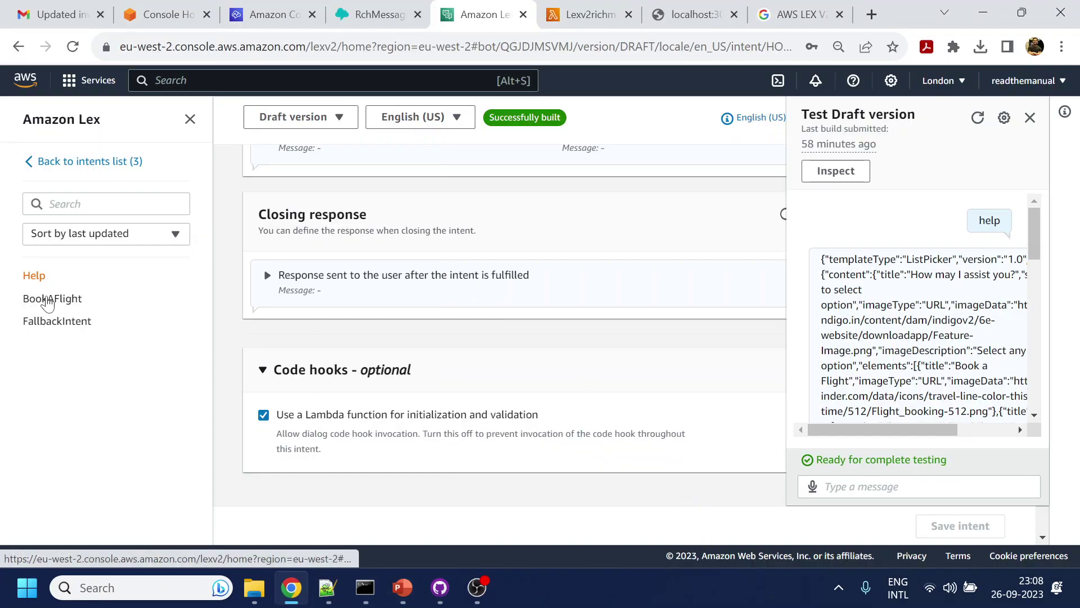
Step: Examine the BookAFlight intent's sample utterances, compare them with the PowerPoint slide's list options, and close the bot test window
{"action": "left_click", "coordinate": [48, 300]}
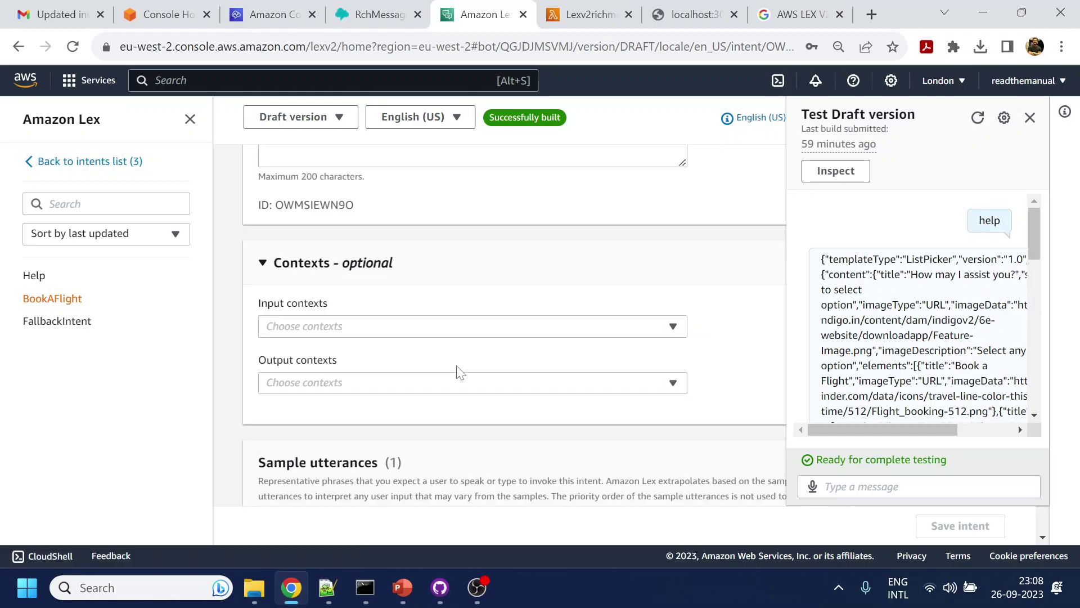
{"action": "scroll", "coordinate": [458, 372], "scroll_direction": "down", "scroll_amount": 6}
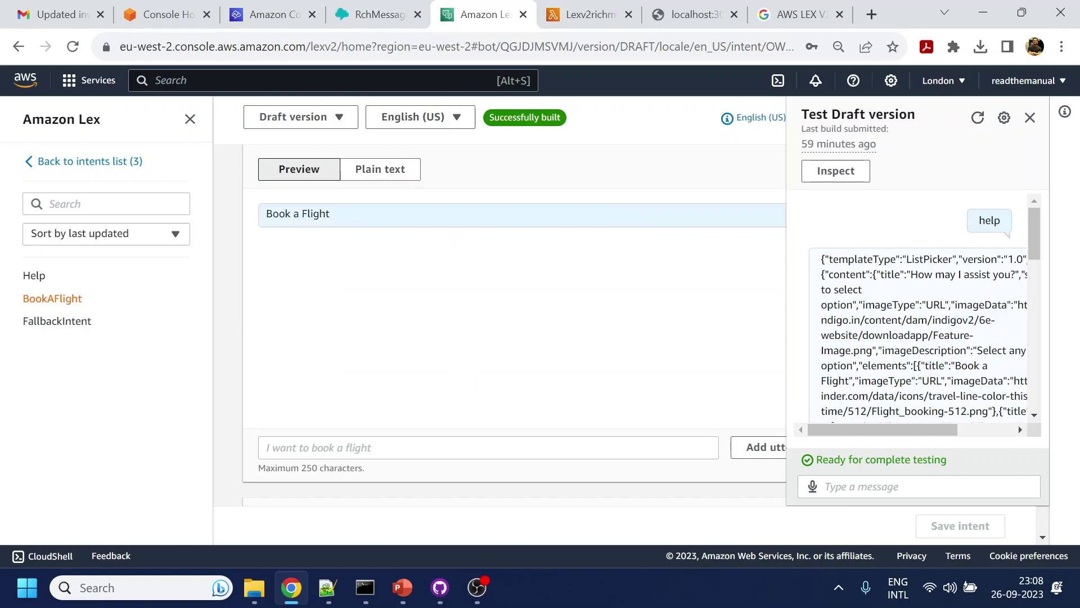
{"action": "left_click", "coordinate": [402, 587]}
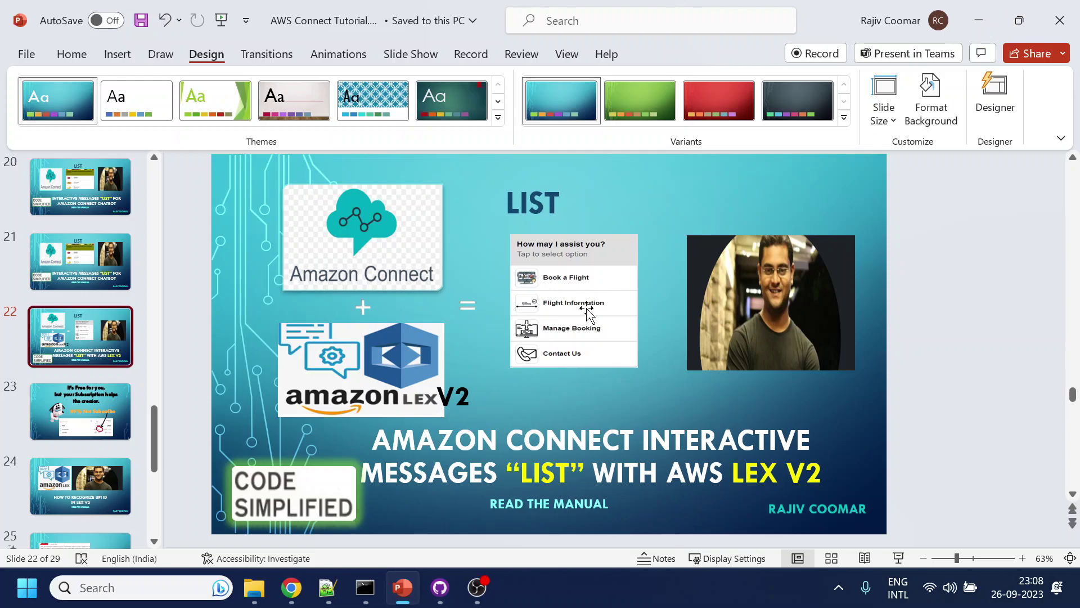
{"action": "left_click", "coordinate": [978, 28]}
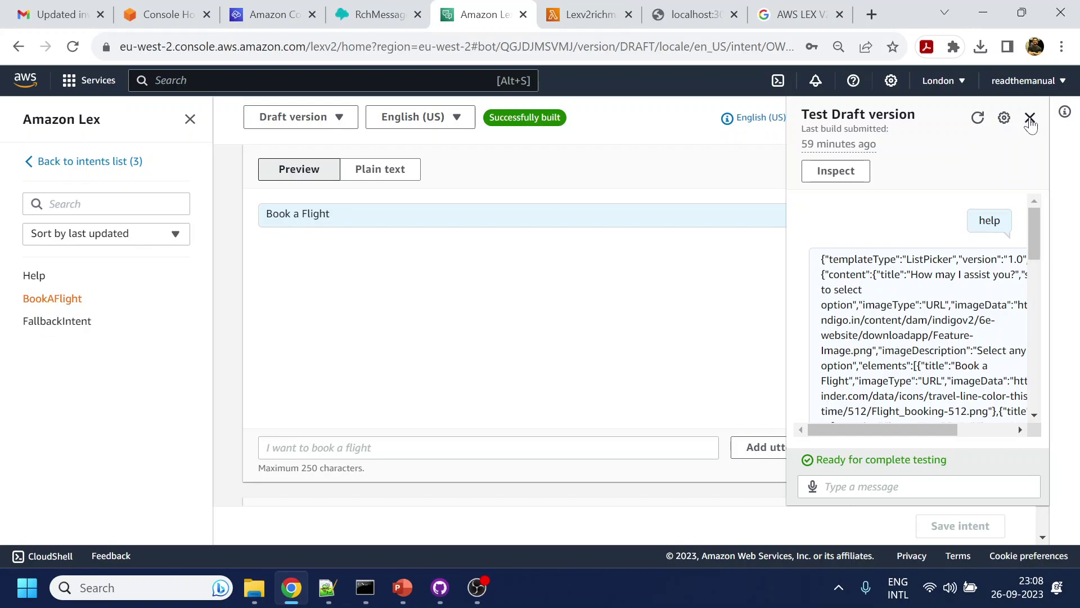
{"action": "left_click", "coordinate": [1030, 120]}
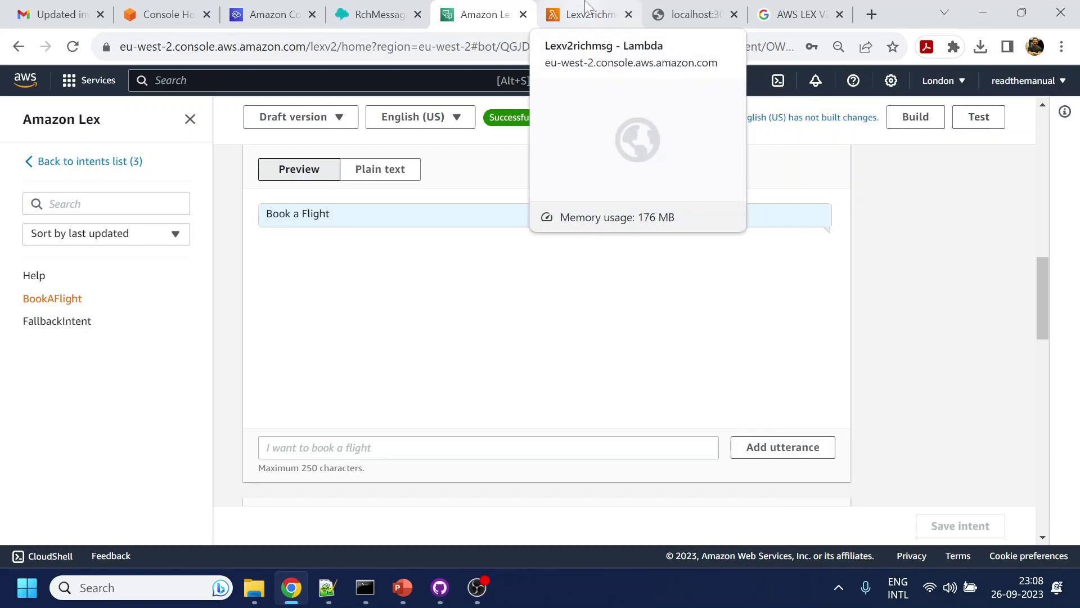
{"action": "left_click_drag", "start_coordinate": [1041, 297], "coordinate": [1042, 157]}
Step: Switch to the Lexv2richmsg function in AWS Lambda and examine the dialog action types in the elicitIntent and close functions
{"action": "left_click", "coordinate": [573, 6]}
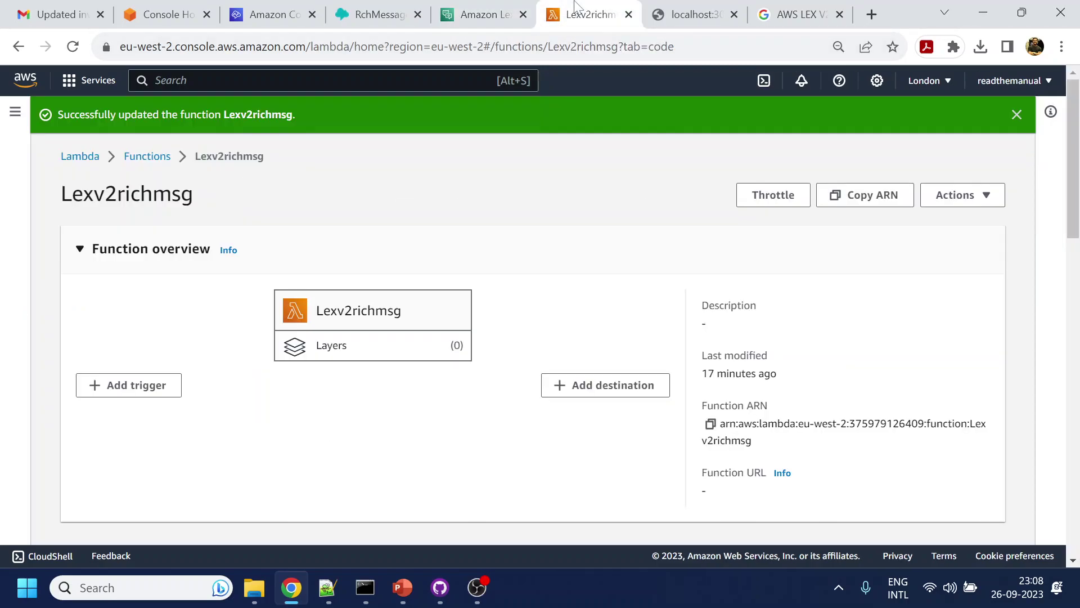
{"action": "scroll", "coordinate": [501, 258], "scroll_direction": "down", "scroll_amount": 6}
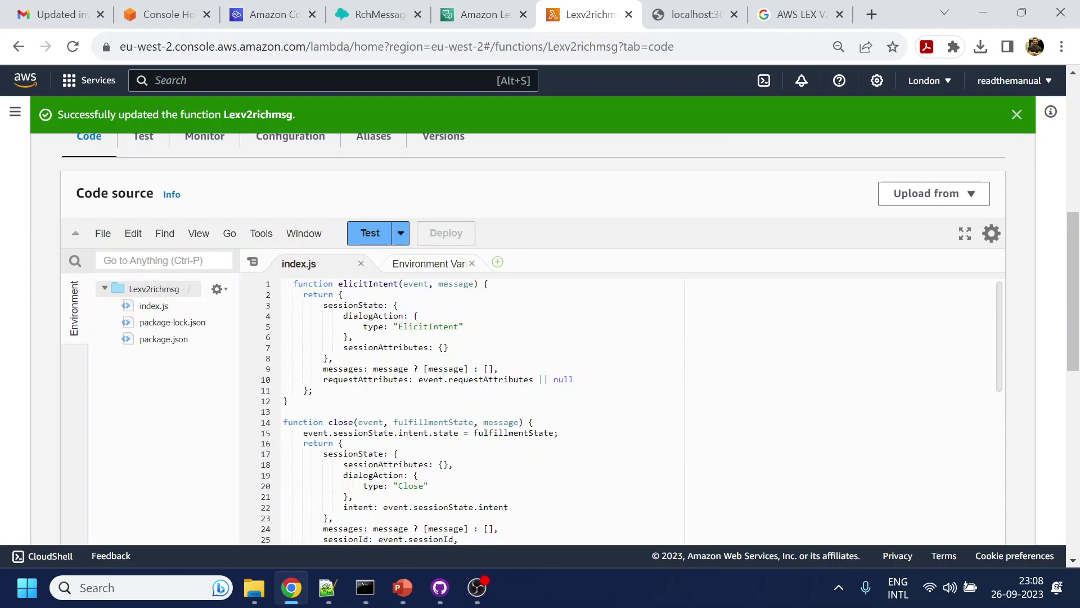
{"action": "triple_click", "coordinate": [413, 326]}
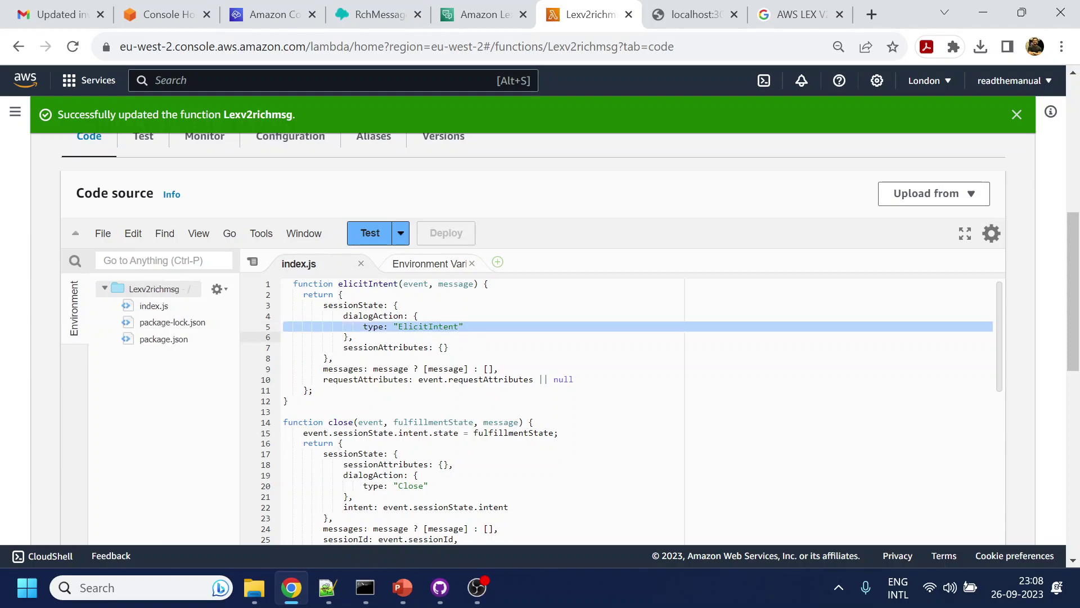
{"action": "scroll", "coordinate": [636, 411], "scroll_direction": "down", "scroll_amount": 2}
{"action": "triple_click", "coordinate": [411, 418]}
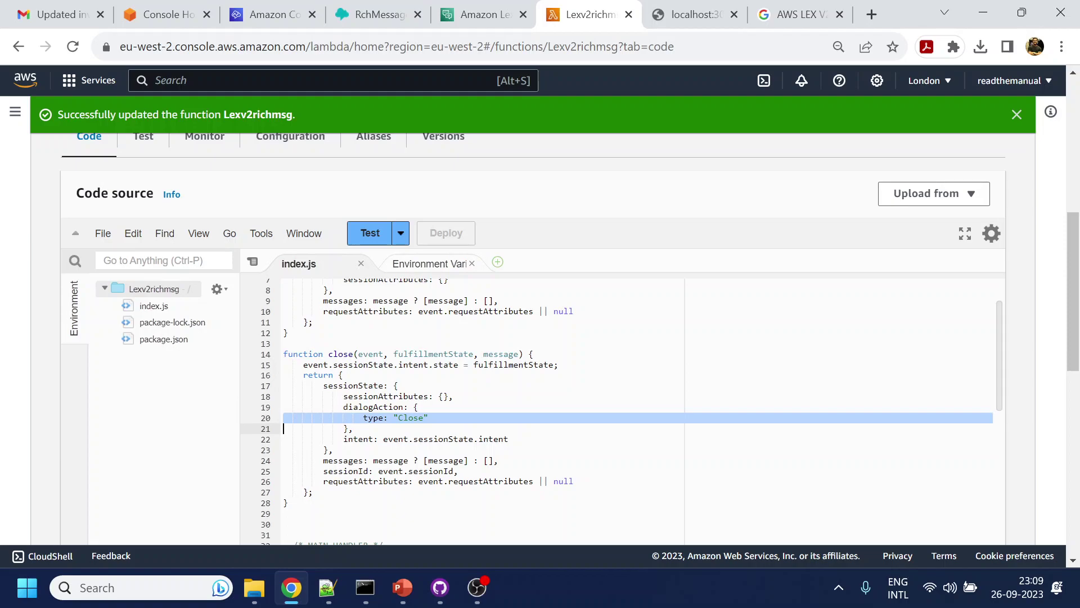
{"action": "scroll", "coordinate": [618, 411], "scroll_direction": "up", "scroll_amount": 2}
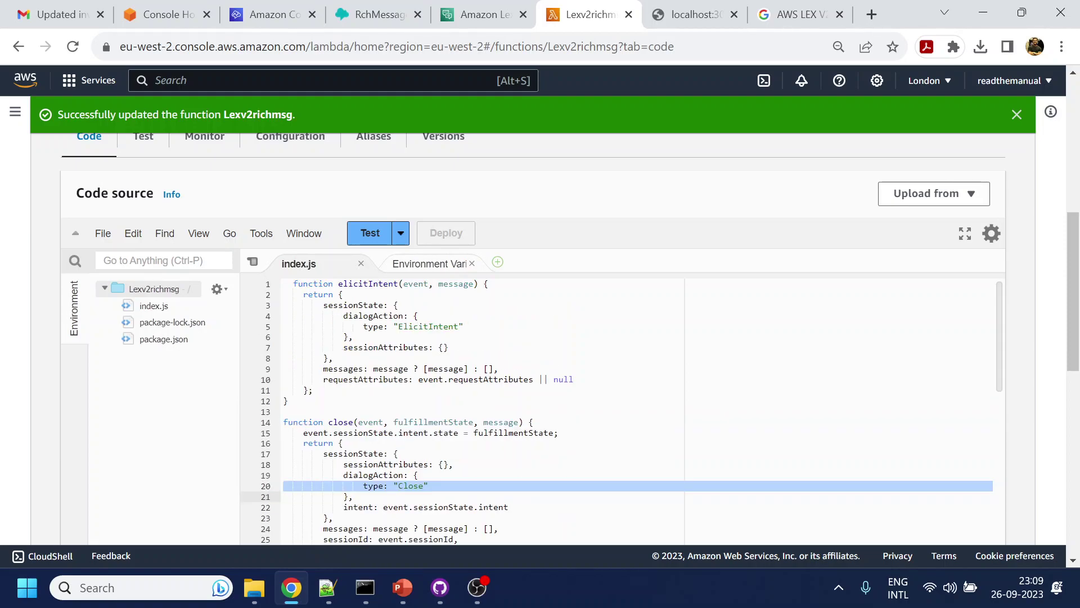
{"action": "scroll", "coordinate": [608, 281], "scroll_direction": "up", "scroll_amount": 2}
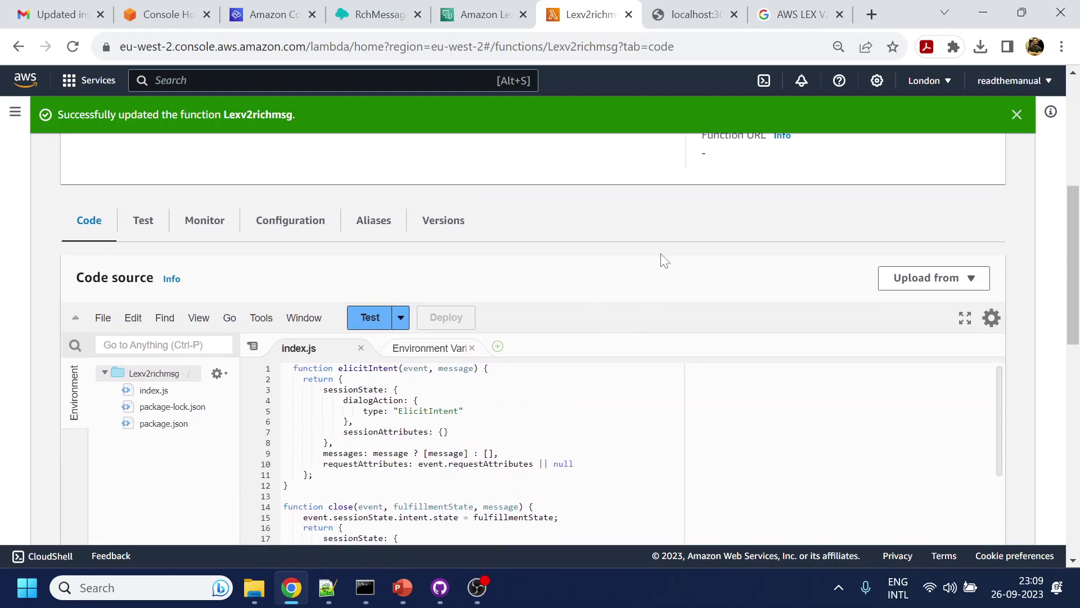
Step: Examine the dialogAction, messages and intent fields returned by the close function in index.js
{"action": "scroll", "coordinate": [726, 236], "scroll_direction": "down", "scroll_amount": 4}
{"action": "scroll", "coordinate": [794, 329], "scroll_direction": "up", "scroll_amount": 4}
{"action": "scroll", "coordinate": [765, 271], "scroll_direction": "down", "scroll_amount": 1}
{"action": "scroll", "coordinate": [765, 271], "scroll_direction": "down", "scroll_amount": 2}
{"action": "scroll", "coordinate": [997, 265], "scroll_direction": "down", "scroll_amount": 1}
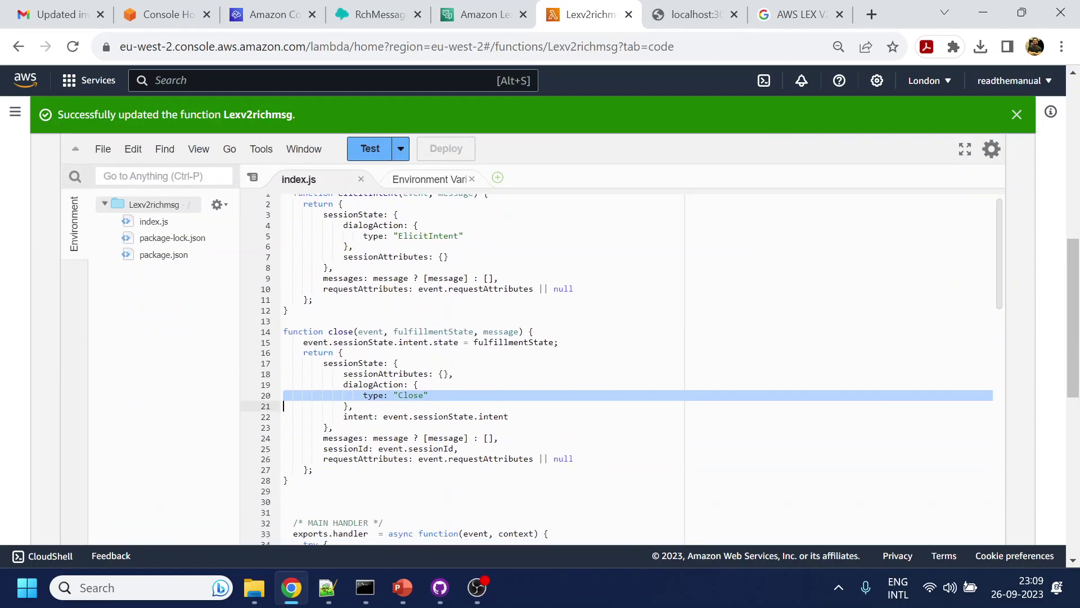
{"action": "left_click", "coordinate": [348, 384]}
{"action": "double_click", "coordinate": [349, 384]}
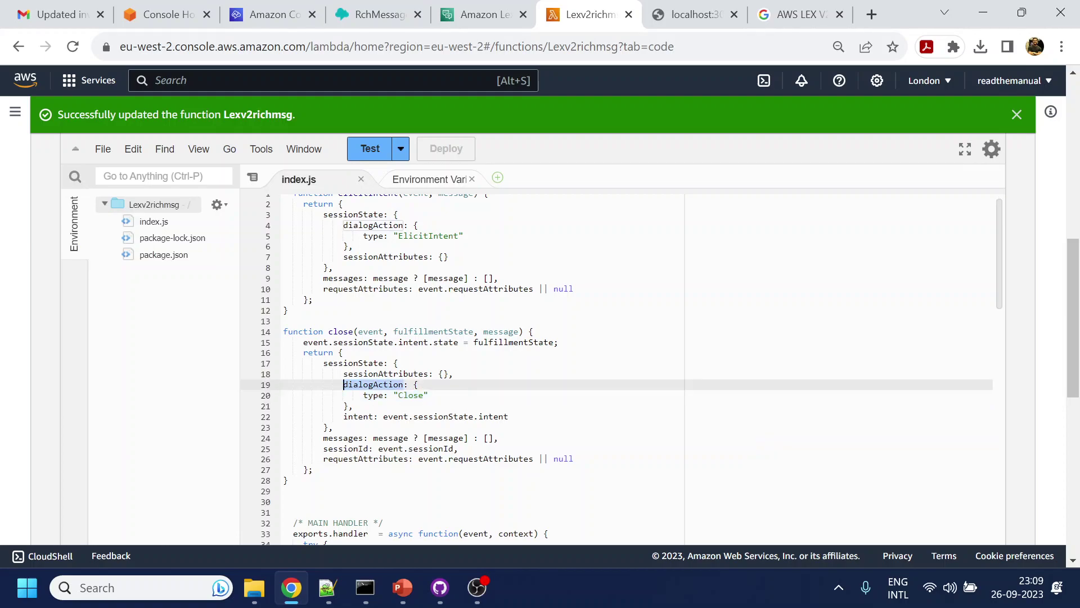
{"action": "double_click", "coordinate": [344, 438]}
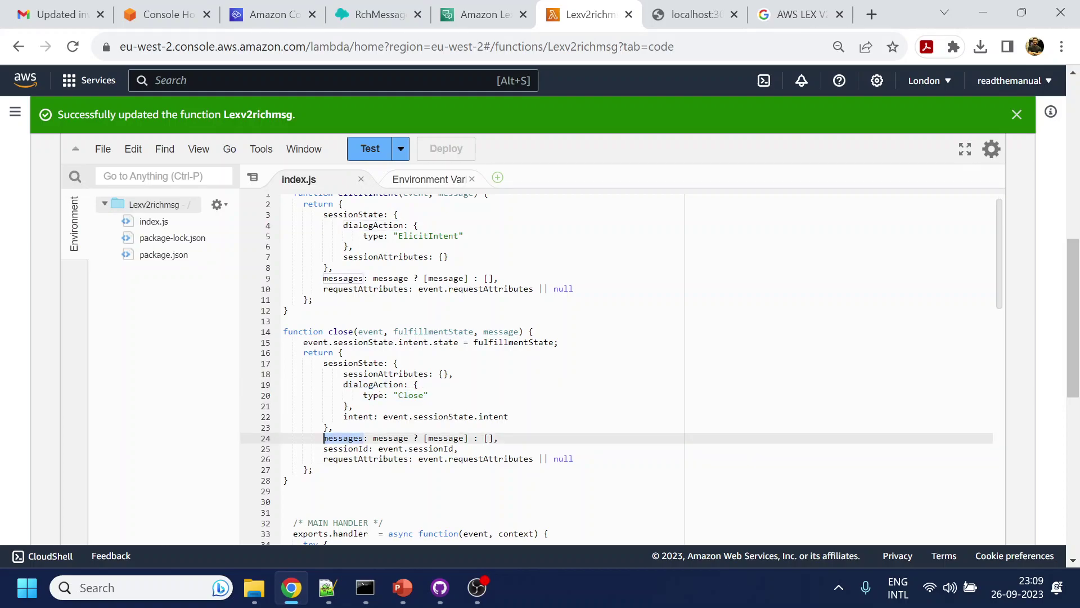
{"action": "double_click", "coordinate": [358, 416]}
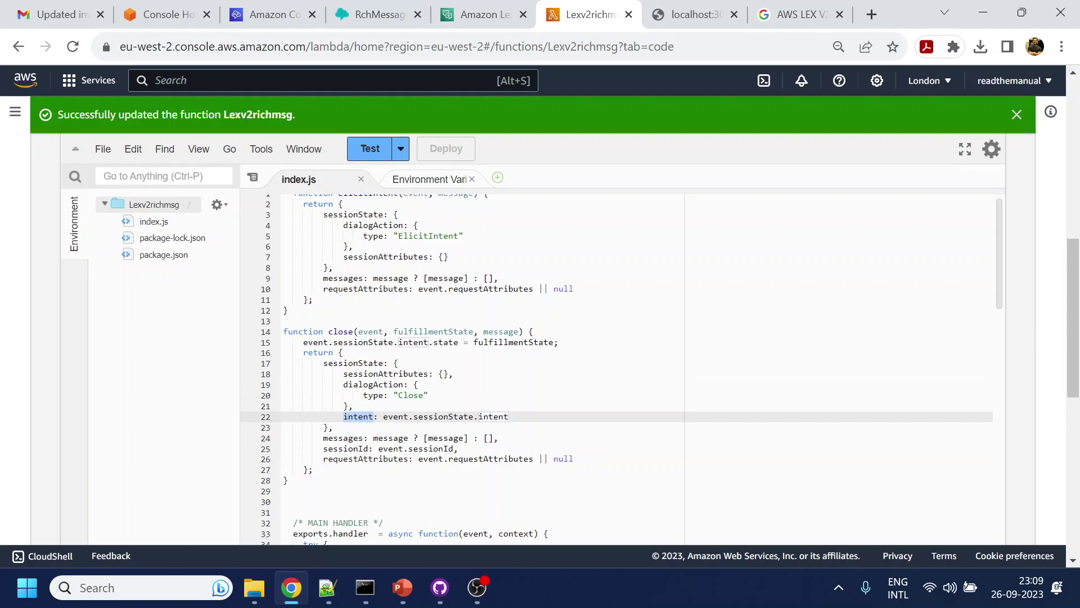
Step: Examine the fulfillmentState assignment and the dialogAction, intent and sessionId fields in the close function of index.js
{"action": "double_click", "coordinate": [344, 384]}
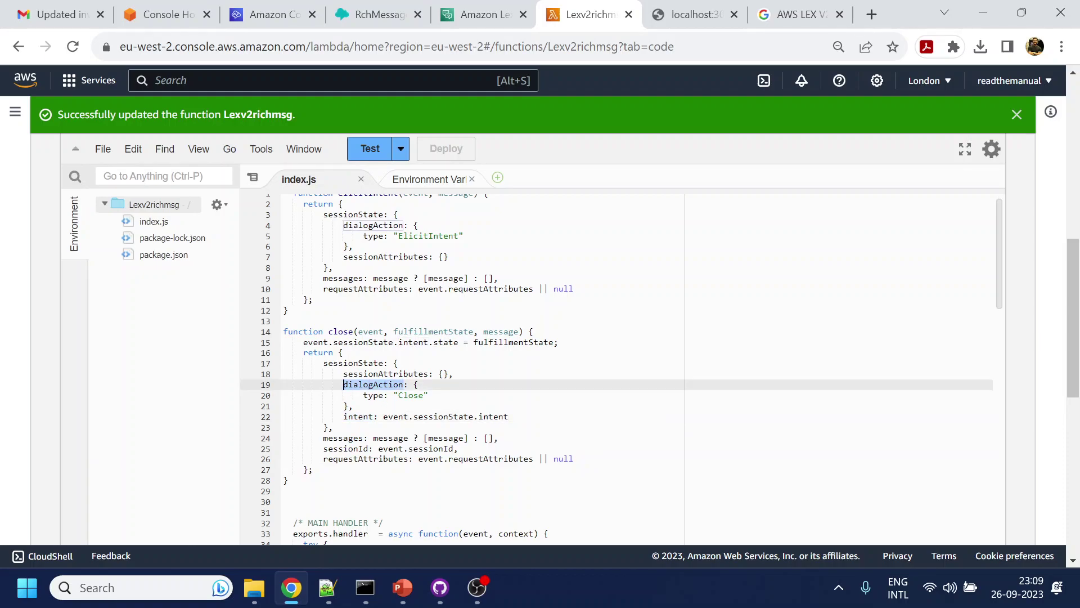
{"action": "double_click", "coordinate": [475, 342]}
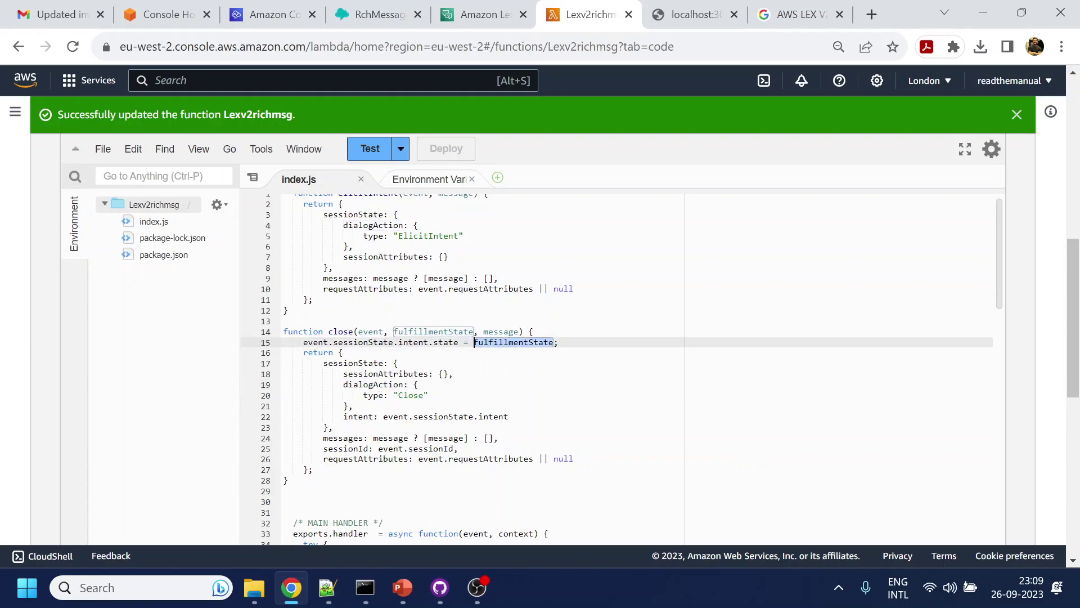
{"action": "double_click", "coordinate": [359, 416]}
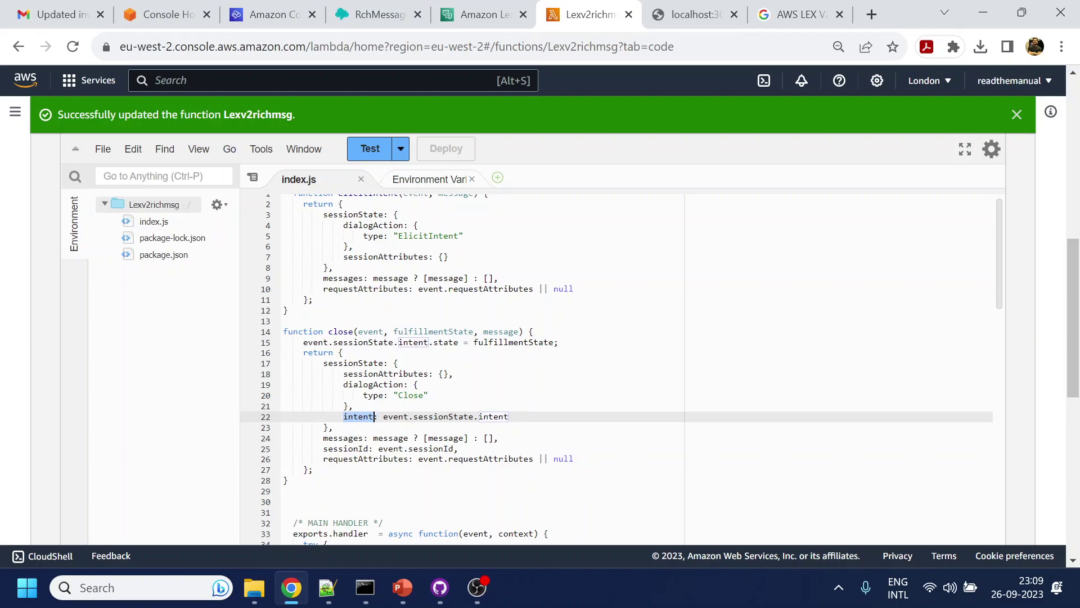
{"action": "left_click_drag", "start_coordinate": [322, 448], "coordinate": [459, 448]}
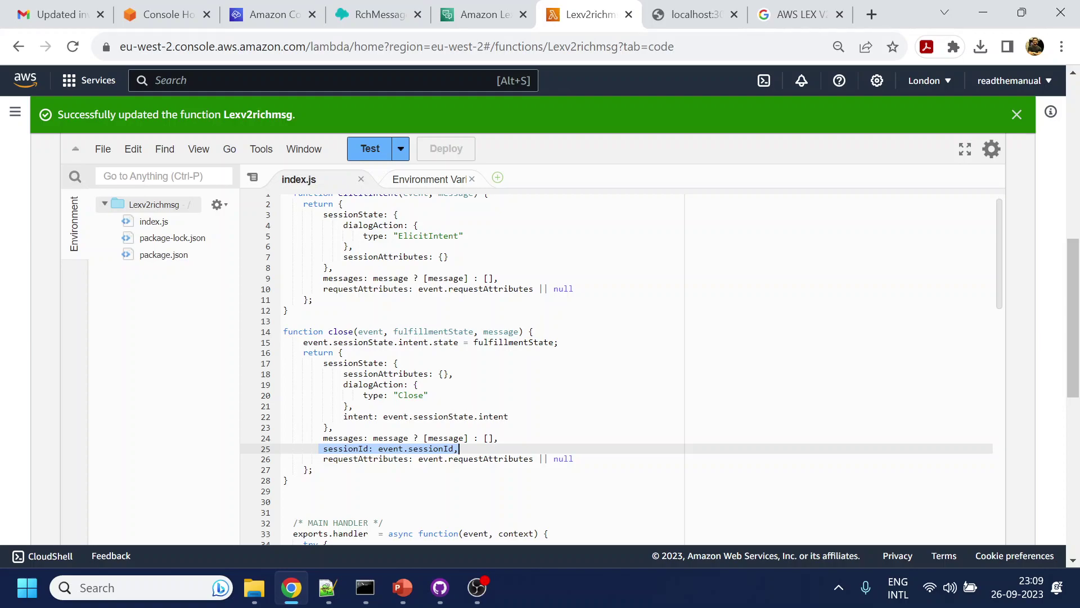
Step: Examine how the main handler calls handleRequest and how handleRequest reads current_intent from the request
{"action": "scroll", "coordinate": [619, 366], "scroll_direction": "down", "scroll_amount": 15}
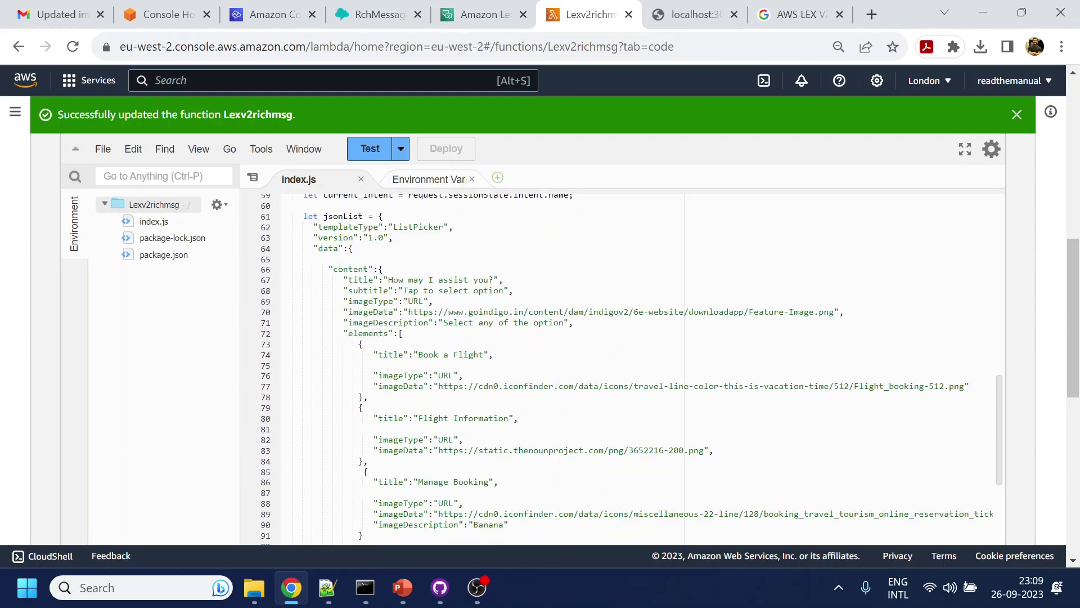
{"action": "scroll", "coordinate": [618, 365], "scroll_direction": "up", "scroll_amount": 2}
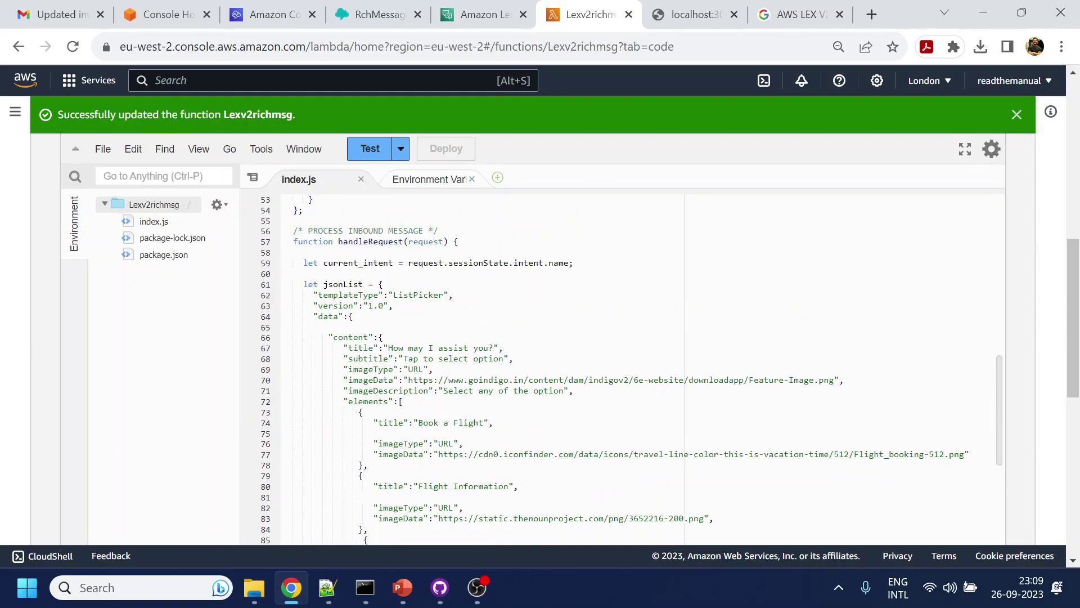
{"action": "double_click", "coordinate": [370, 242]}
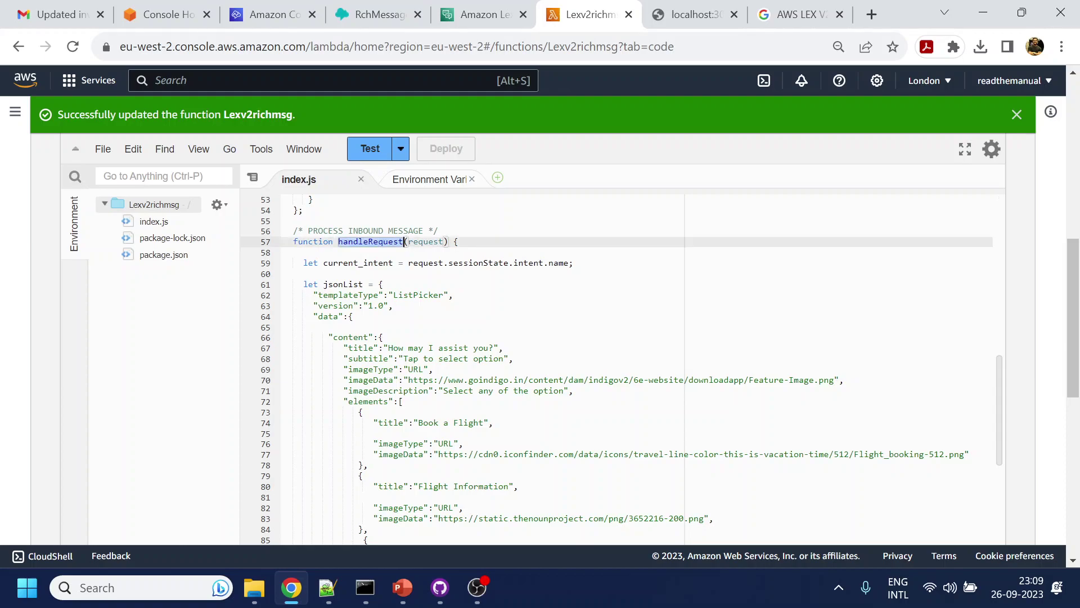
{"action": "scroll", "coordinate": [619, 366], "scroll_direction": "up", "scroll_amount": 9}
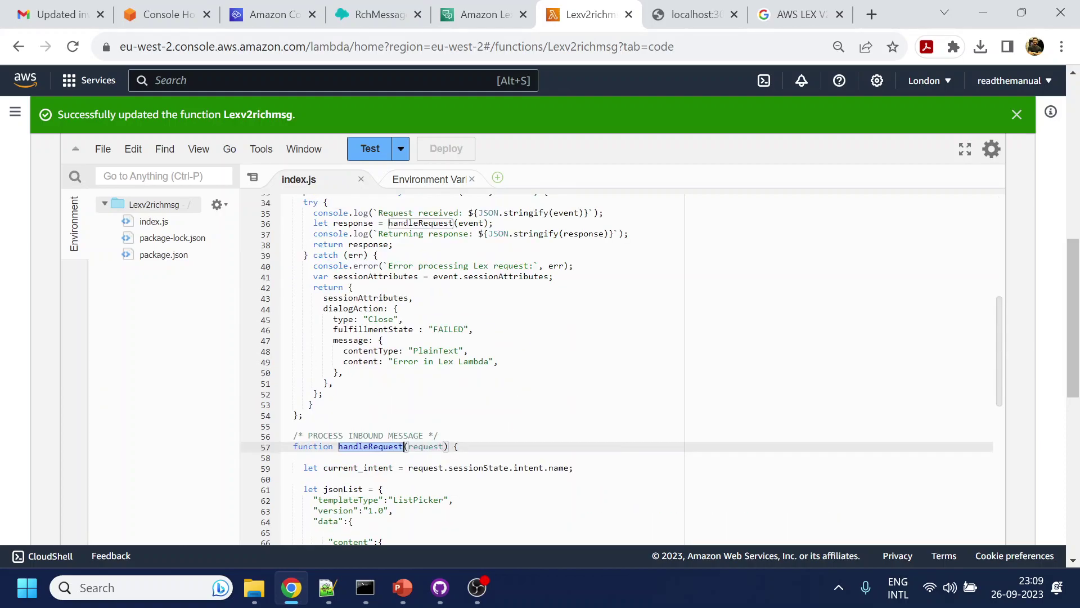
{"action": "left_click_drag", "start_coordinate": [313, 292], "coordinate": [493, 292]}
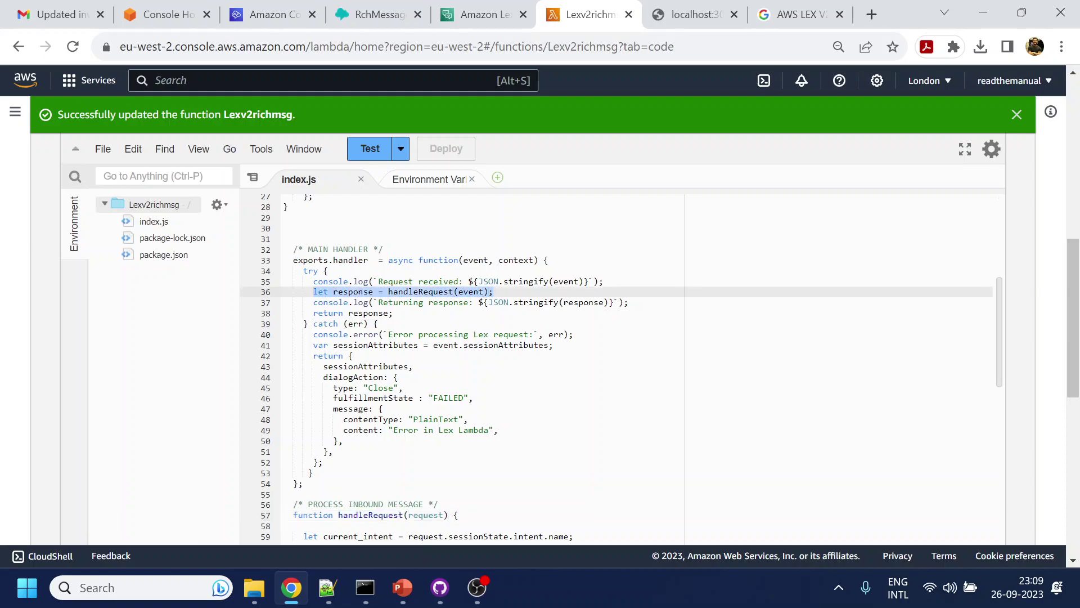
{"action": "scroll", "coordinate": [619, 366], "scroll_direction": "down", "scroll_amount": 4}
{"action": "scroll", "coordinate": [618, 366], "scroll_direction": "down", "scroll_amount": 4}
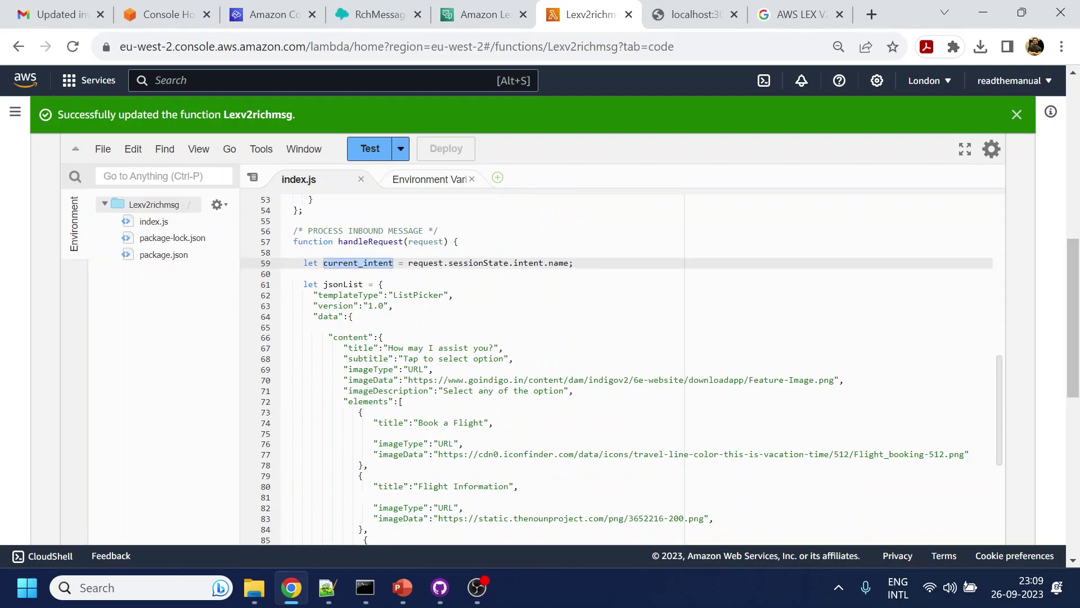
Step: Examine the jsonList ListPicker template in handleRequest, from its content title through its list elements
{"action": "scroll", "coordinate": [619, 366], "scroll_direction": "down", "scroll_amount": 4}
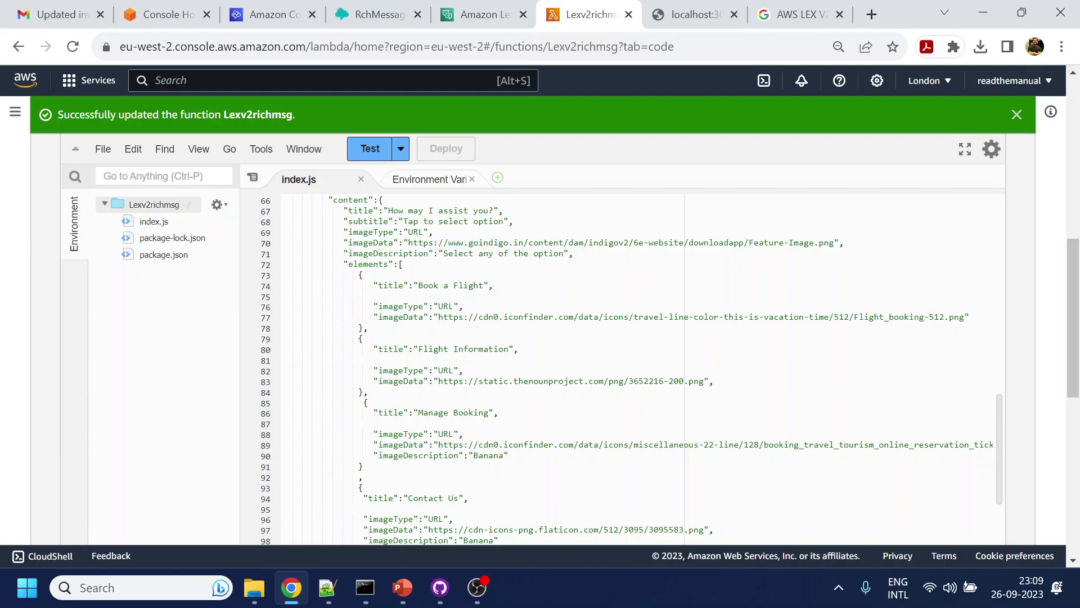
{"action": "scroll", "coordinate": [619, 365], "scroll_direction": "up", "scroll_amount": 2}
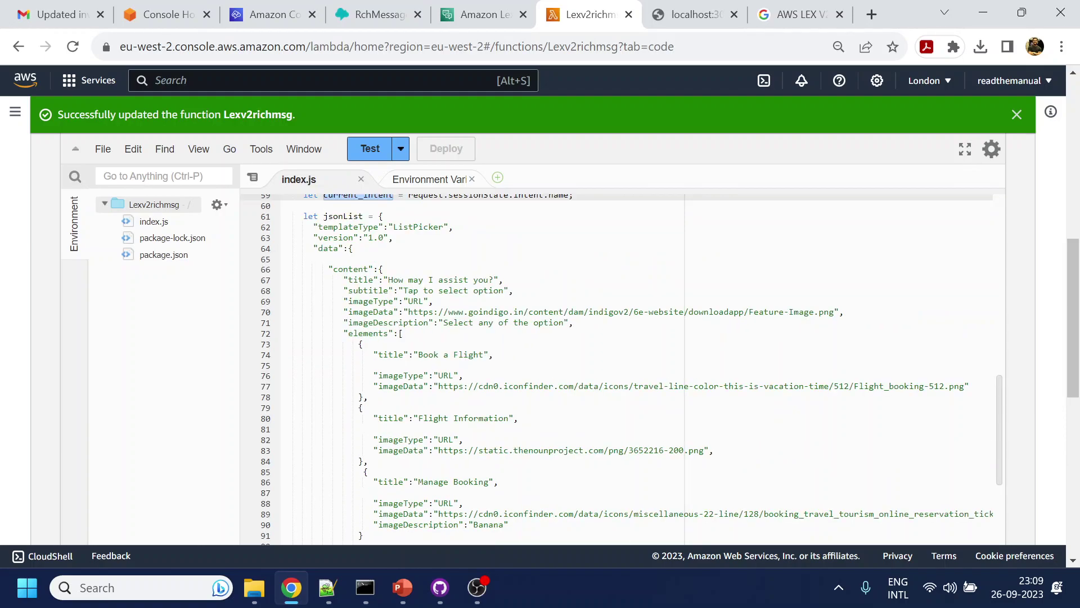
{"action": "left_click_drag", "start_coordinate": [292, 216], "coordinate": [364, 429]}
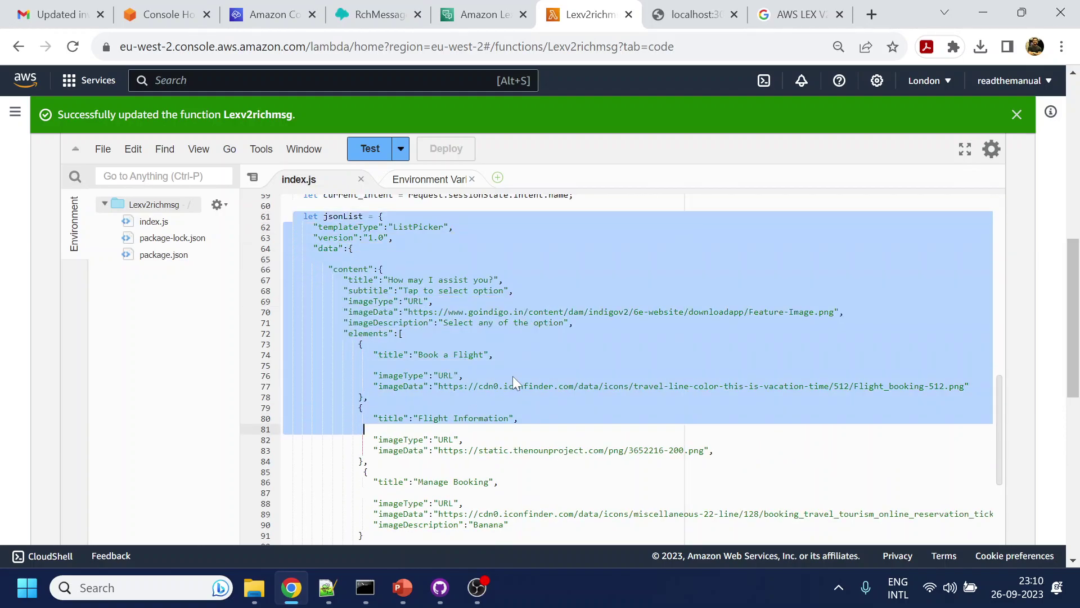
{"action": "scroll", "coordinate": [514, 382], "scroll_direction": "down", "scroll_amount": 4}
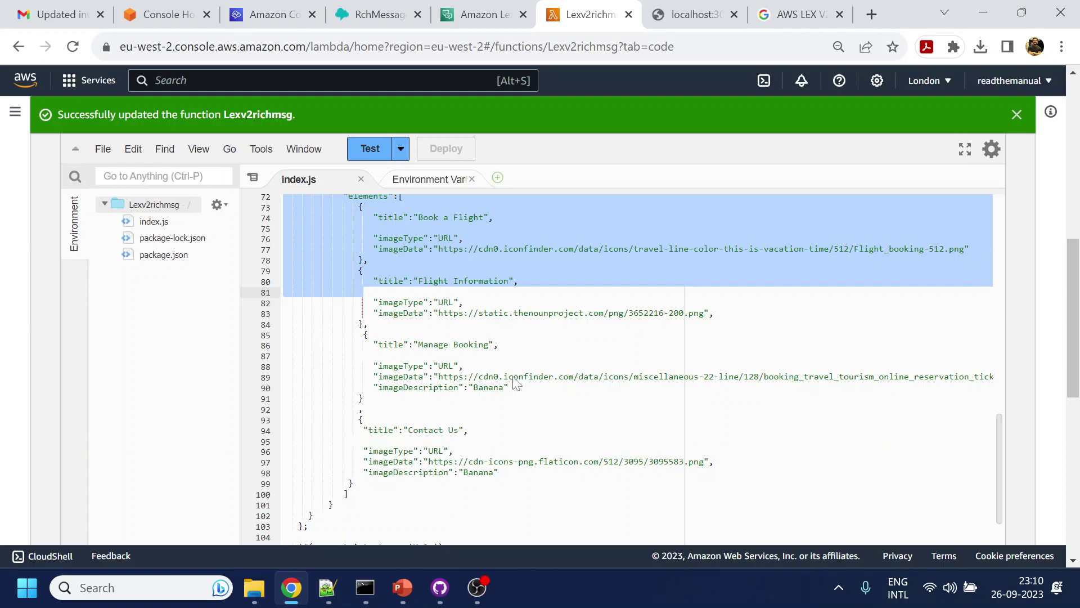
Step: Switch to the Google search page and search for "aws connect interactive messages"
{"action": "left_click", "coordinate": [819, 18]}
{"action": "key", "text": "ctrl+a"}
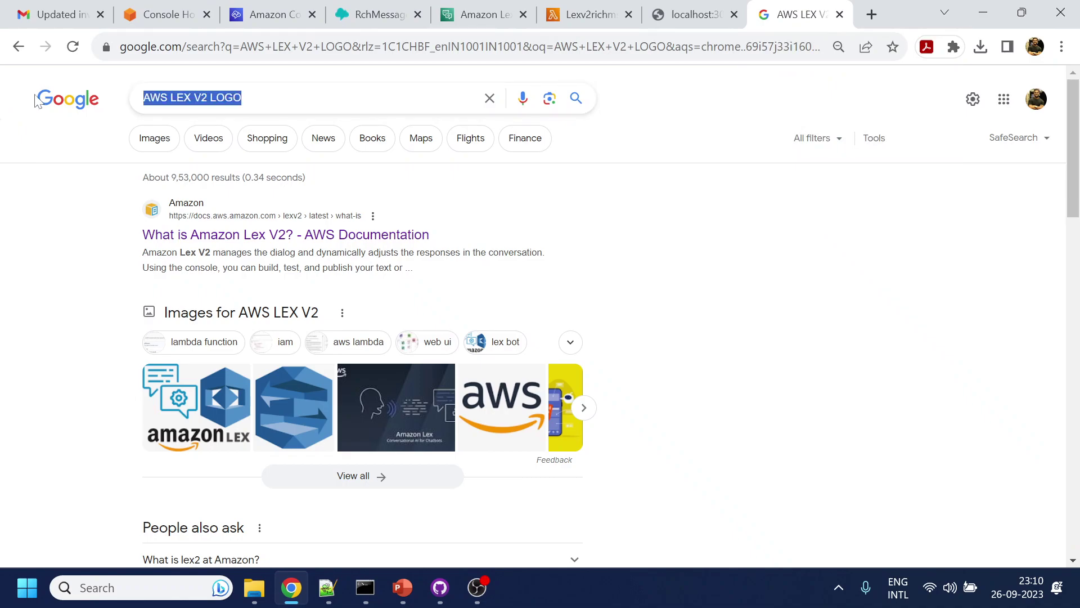
{"action": "type", "text": "aws "}
{"action": "type", "text": "le"}
{"action": "key", "text": "BackSpace"}
{"action": "key", "text": "BackSpace"}
{"action": "type", "text": "connect"}
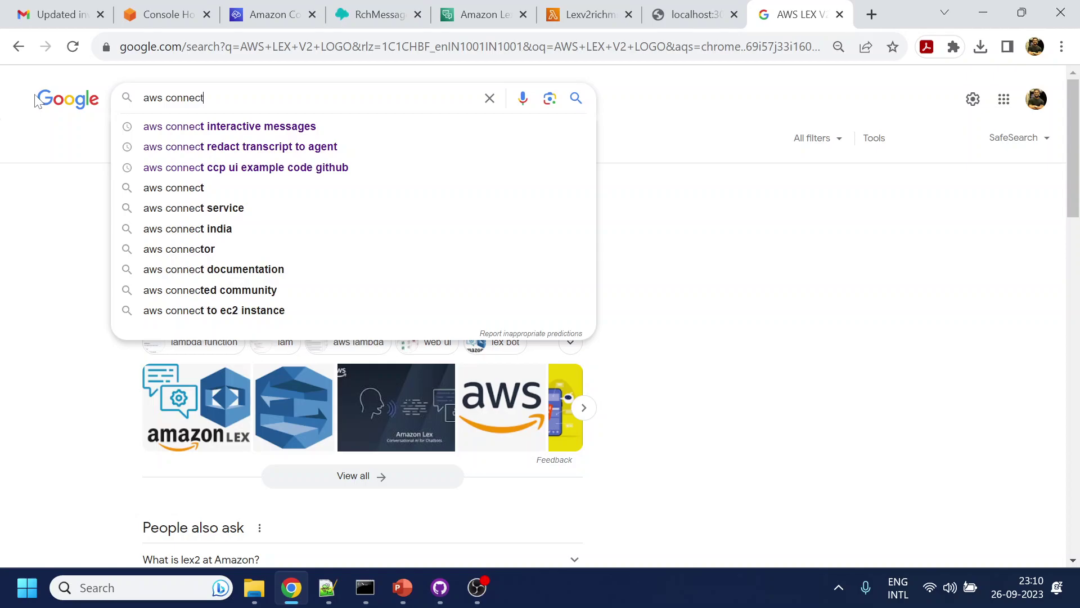
{"action": "key", "text": "Down"}
{"action": "key", "text": "Return"}
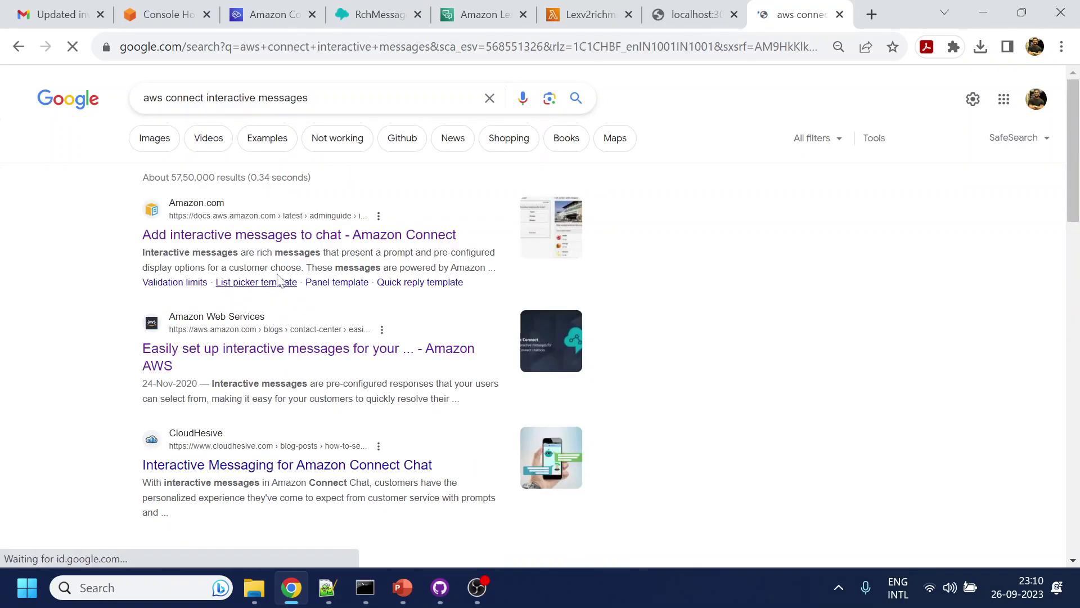
Step: Open the "Add interactive messages to chat" documentation and examine the message display templates and the list picker's sample images and code
{"action": "left_click", "coordinate": [281, 236]}
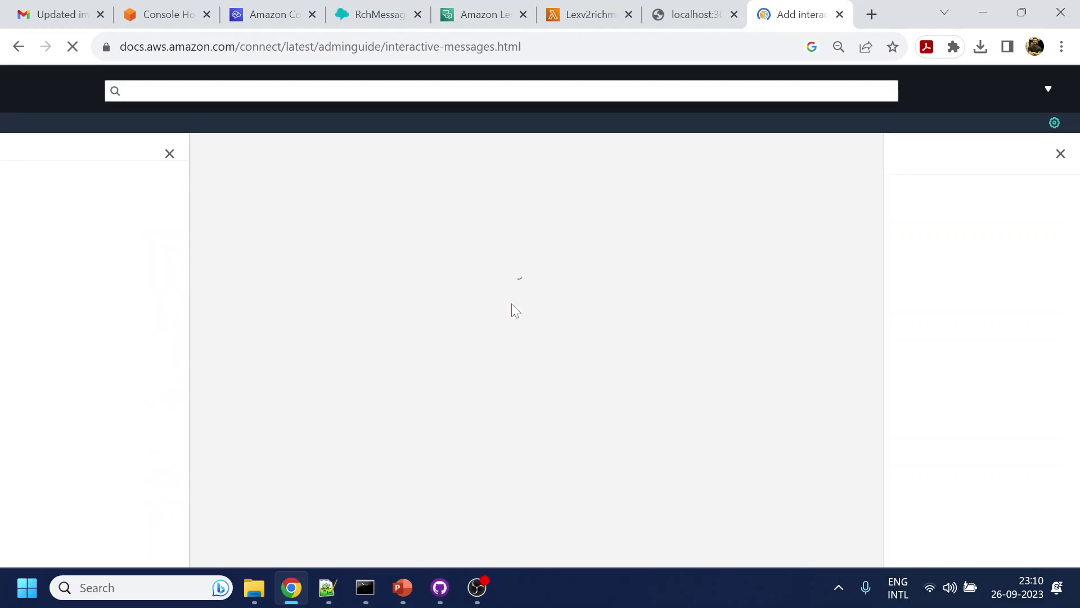
{"action": "scroll", "coordinate": [515, 310], "scroll_direction": "down", "scroll_amount": 3}
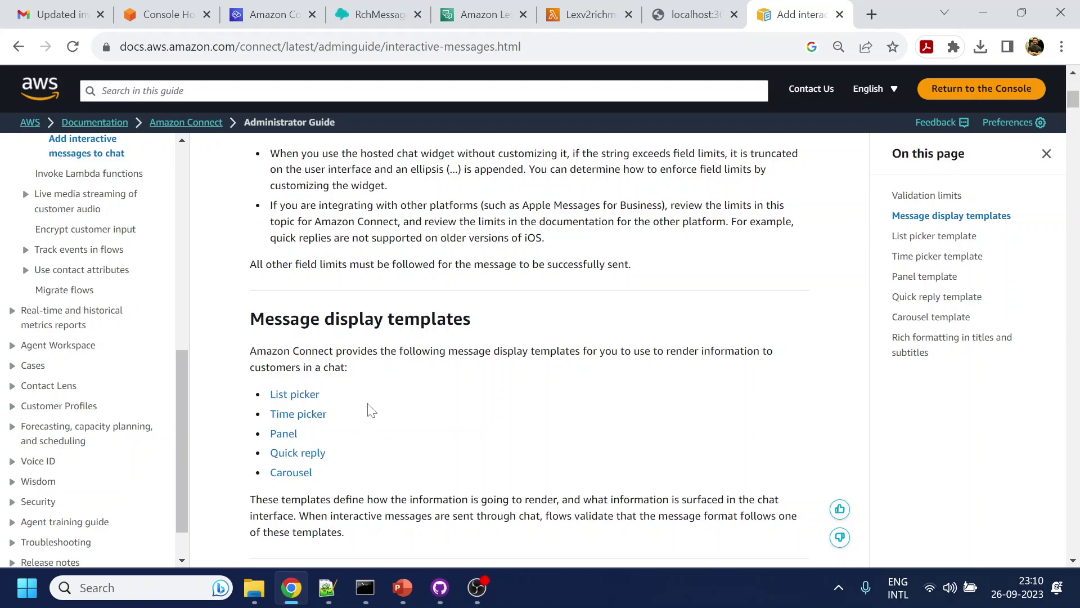
{"action": "scroll", "coordinate": [342, 403], "scroll_direction": "down", "scroll_amount": 1}
{"action": "scroll", "coordinate": [343, 402], "scroll_direction": "down", "scroll_amount": 1}
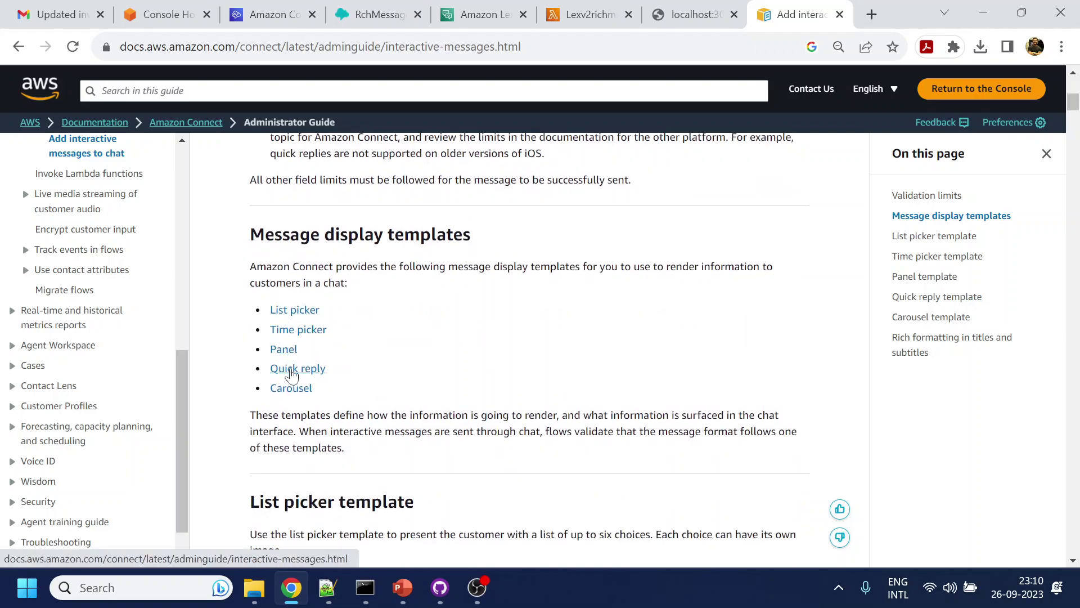
{"action": "scroll", "coordinate": [467, 409], "scroll_direction": "down", "scroll_amount": 4}
{"action": "scroll", "coordinate": [469, 408], "scroll_direction": "down", "scroll_amount": 10}
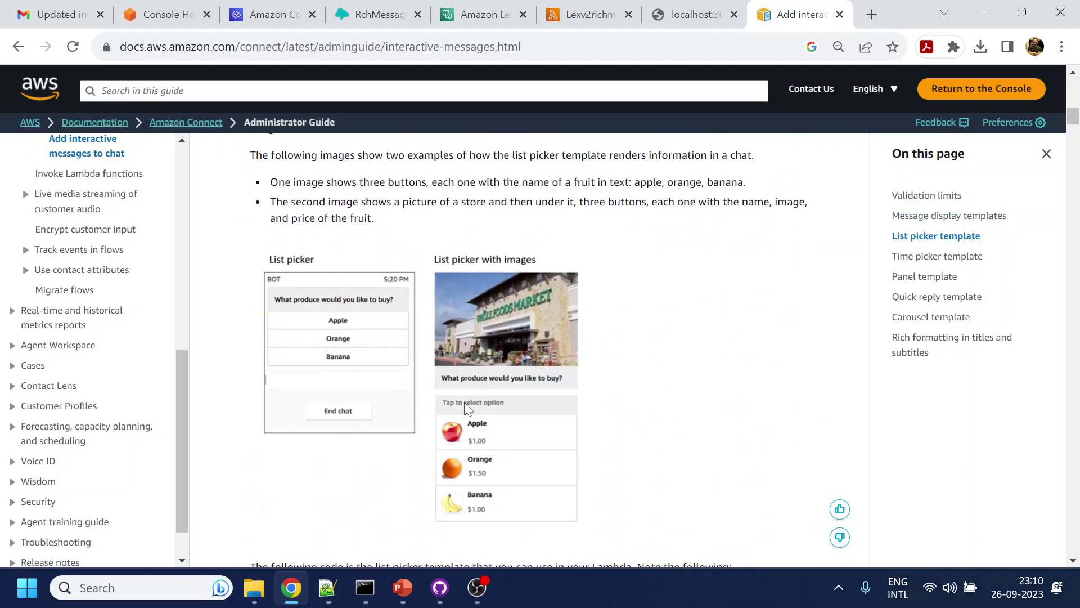
{"action": "left_click_drag", "start_coordinate": [263, 263], "coordinate": [397, 490]}
{"action": "scroll", "coordinate": [504, 405], "scroll_direction": "down", "scroll_amount": 3}
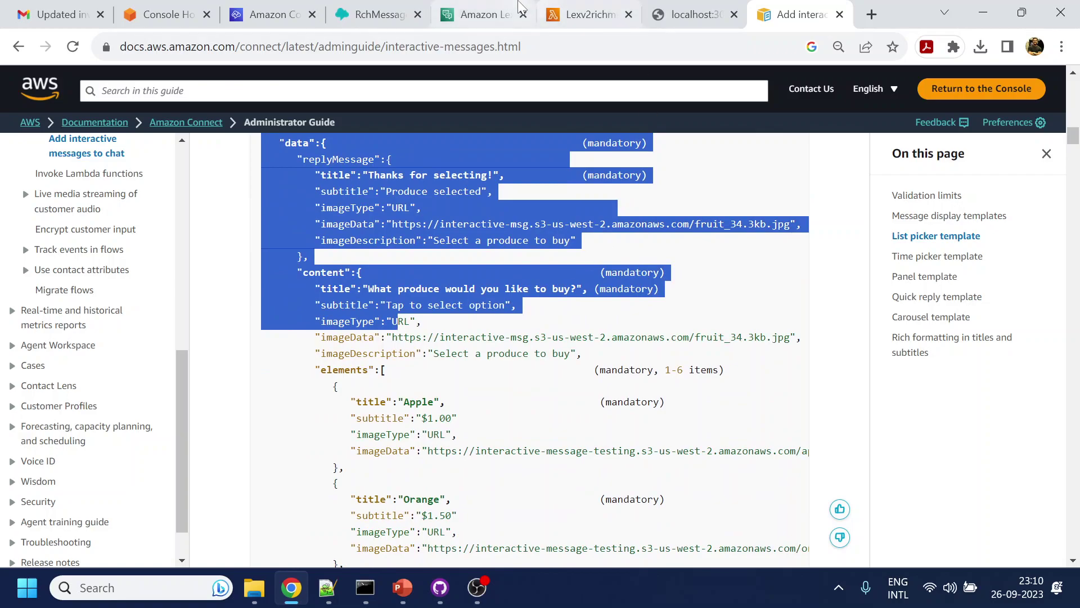
Step: Return to the Lambda code and examine the jsonList elements, highlighting the "Book a Flight" title
{"action": "left_click", "coordinate": [568, 16]}
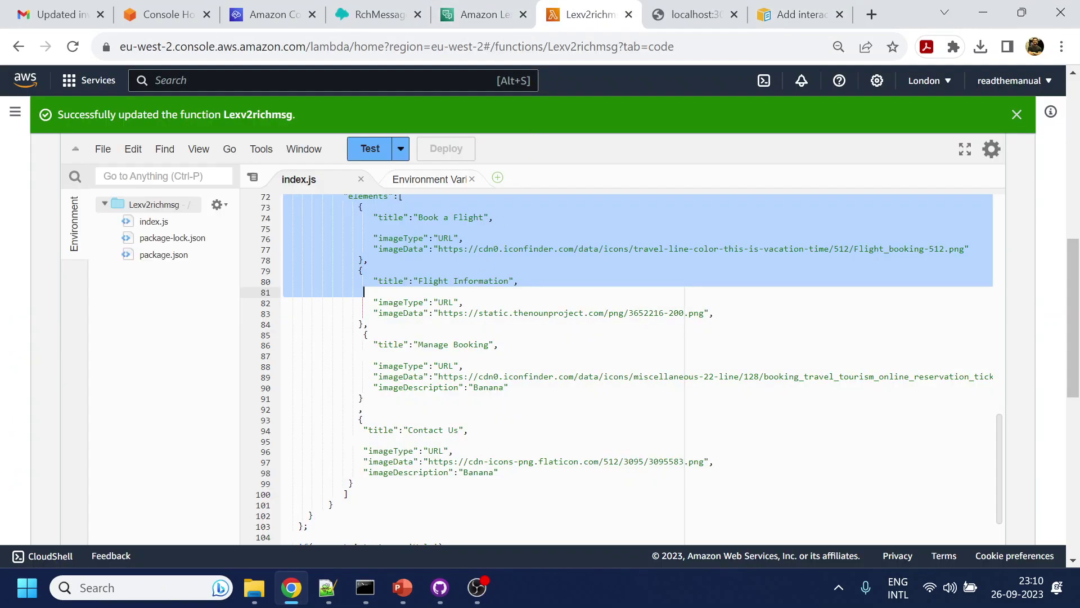
{"action": "left_click", "coordinate": [363, 291]}
{"action": "scroll", "coordinate": [617, 370], "scroll_direction": "up", "scroll_amount": 2}
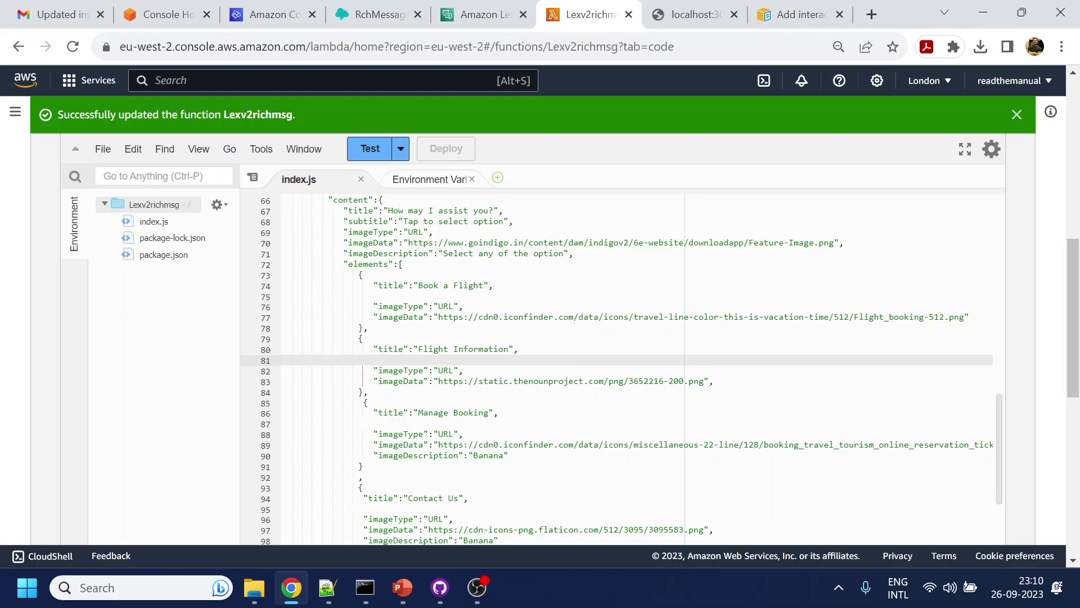
{"action": "left_click_drag", "start_coordinate": [414, 286], "coordinate": [484, 285]}
Step: Examine the Help intent branch in handleRequest, including its CustomPayload message and the elicitIntent call it returns
{"action": "scroll", "coordinate": [619, 366], "scroll_direction": "down", "scroll_amount": 8}
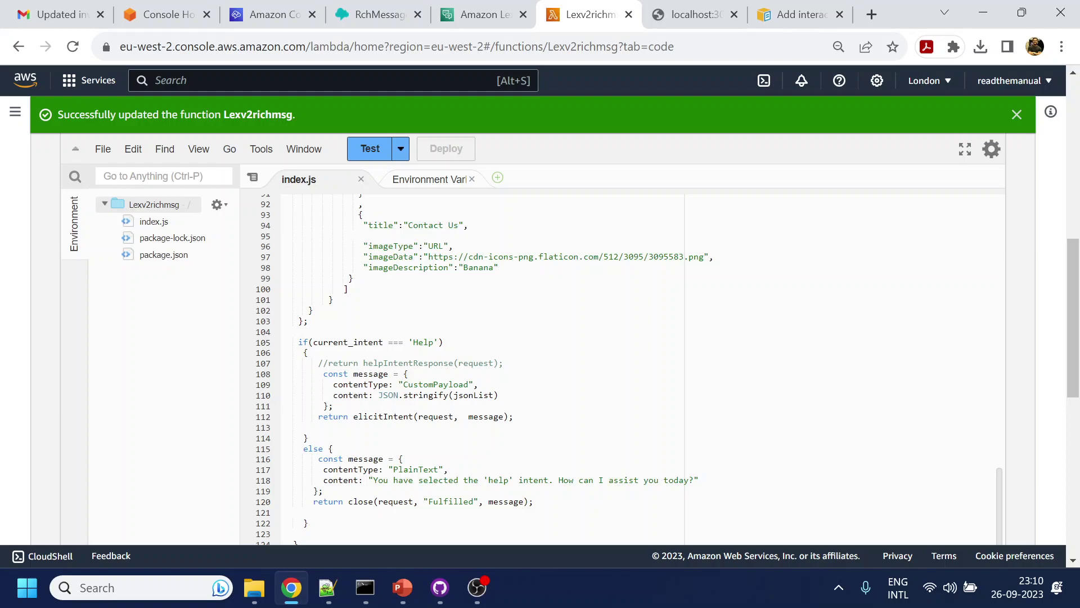
{"action": "double_click", "coordinate": [423, 342]}
{"action": "left_click_drag", "start_coordinate": [313, 373], "coordinate": [333, 405]}
{"action": "double_click", "coordinate": [383, 416]}
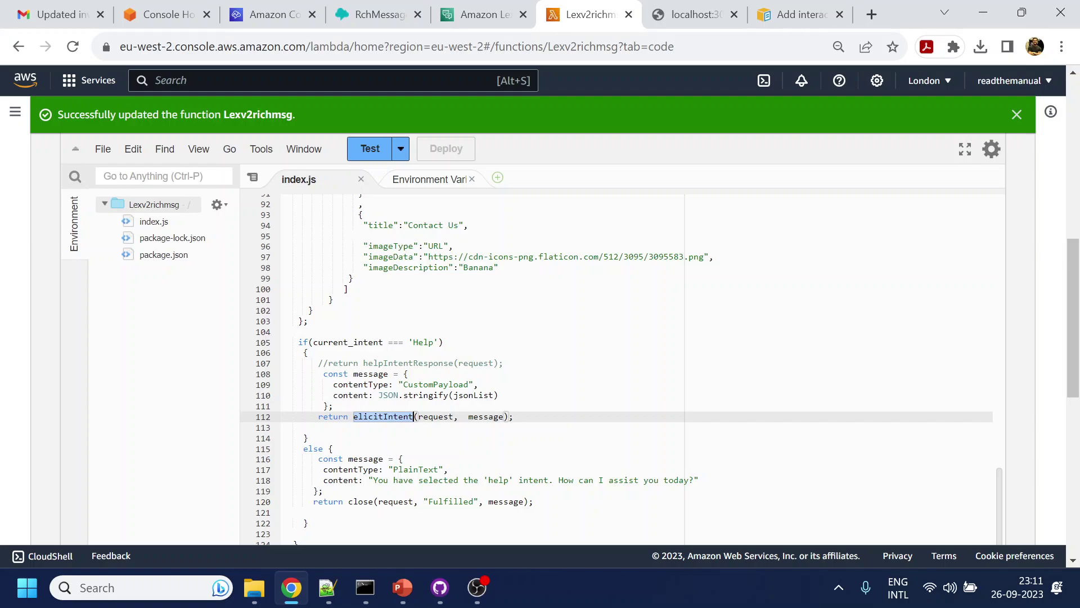
Step: Switch to the localhost:3000/test page and start a chat in its chat widget
{"action": "left_click", "coordinate": [483, 14]}
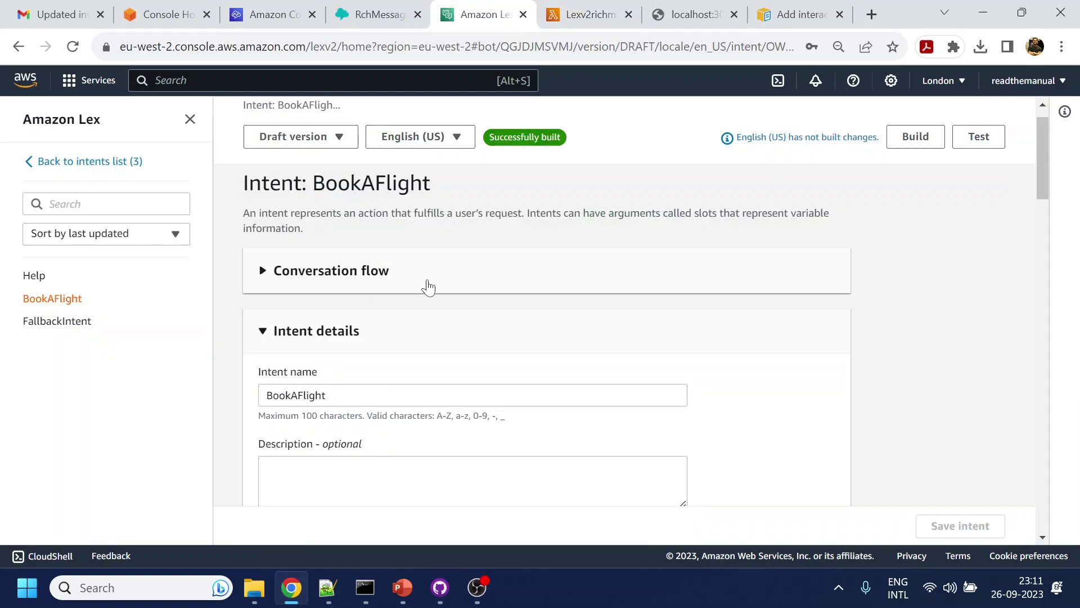
{"action": "left_click", "coordinate": [687, 13]}
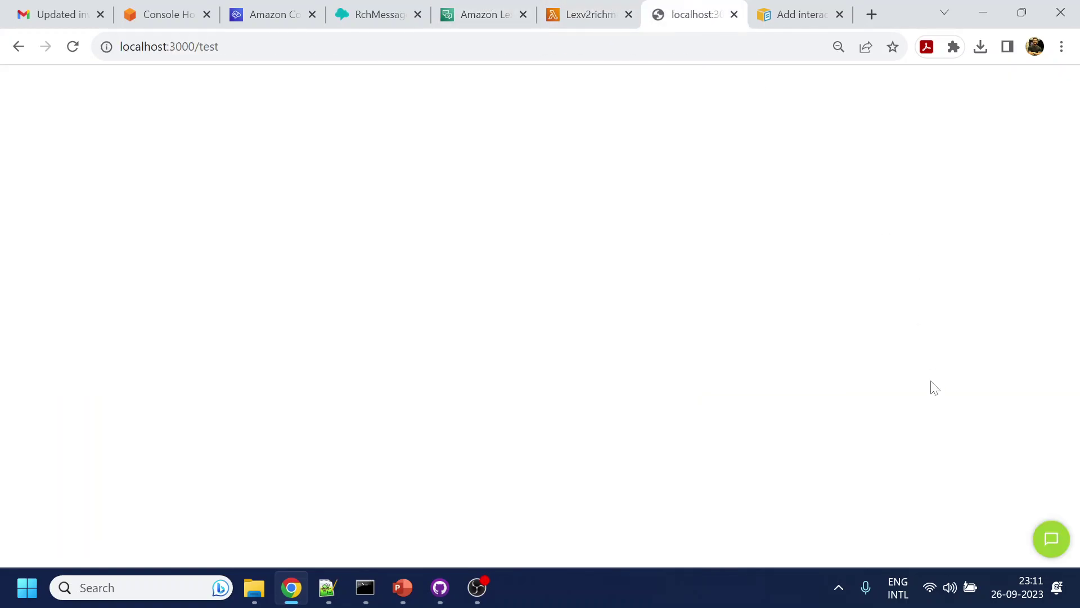
{"action": "left_click", "coordinate": [1051, 539]}
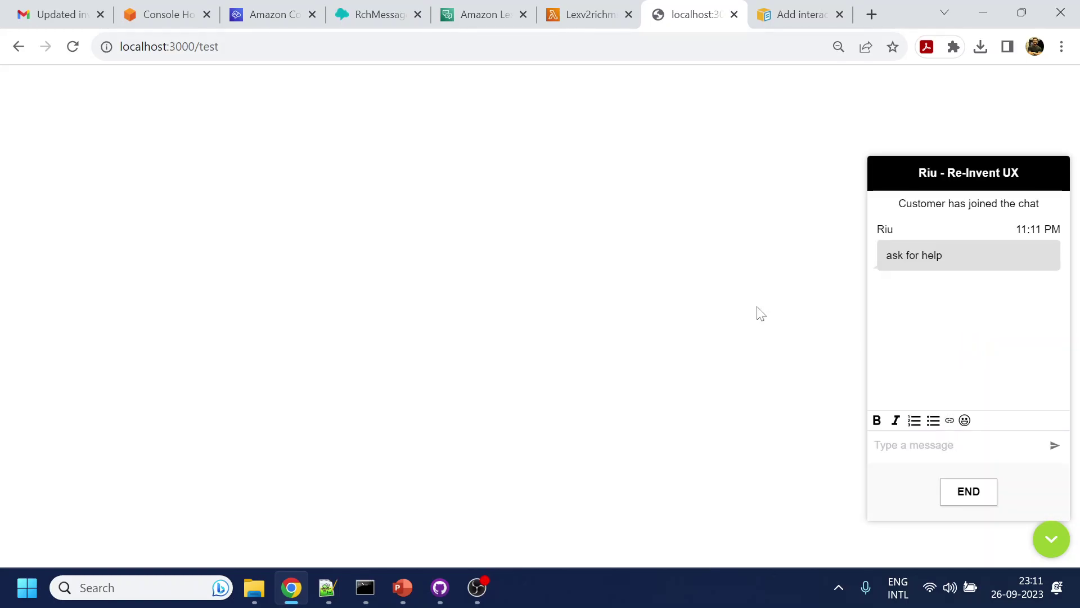
Step: Examine the Lex bot, alias and intent settings of RchMessage's Get customer input block alongside the MainMenu_IVR intents list in Amazon Lex
{"action": "key", "text": "ctrl+4"}
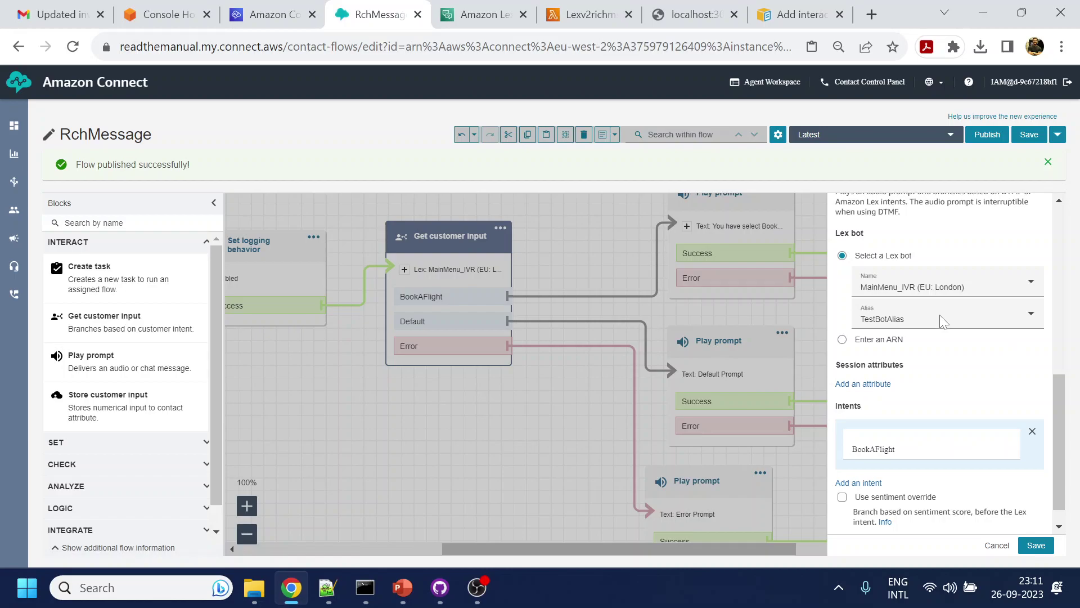
{"action": "scroll", "coordinate": [964, 278], "scroll_direction": "up", "scroll_amount": 3}
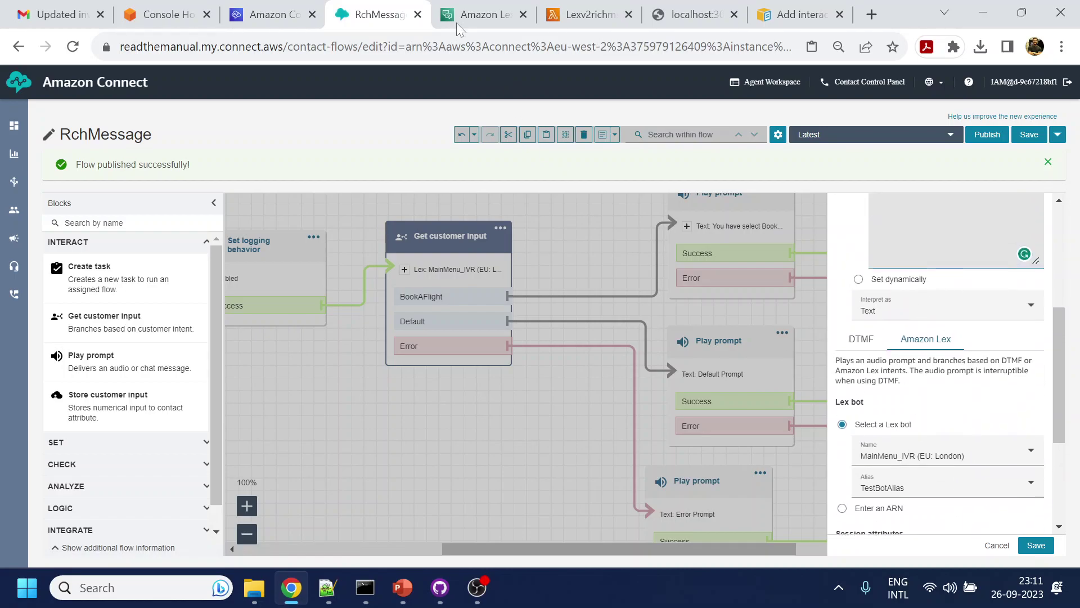
{"action": "left_click", "coordinate": [485, 13]}
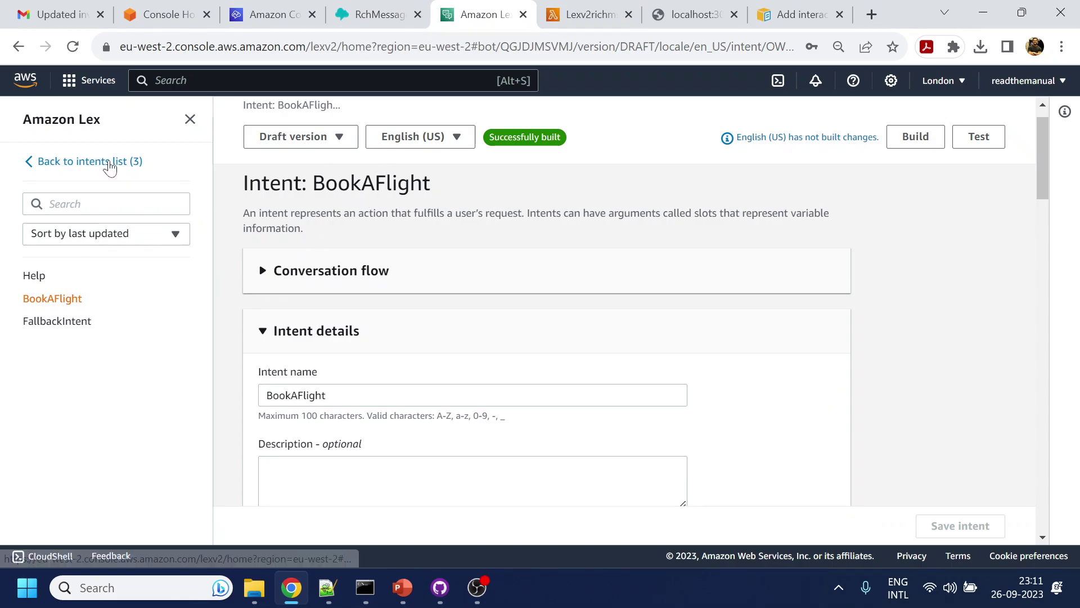
{"action": "left_click", "coordinate": [110, 163]}
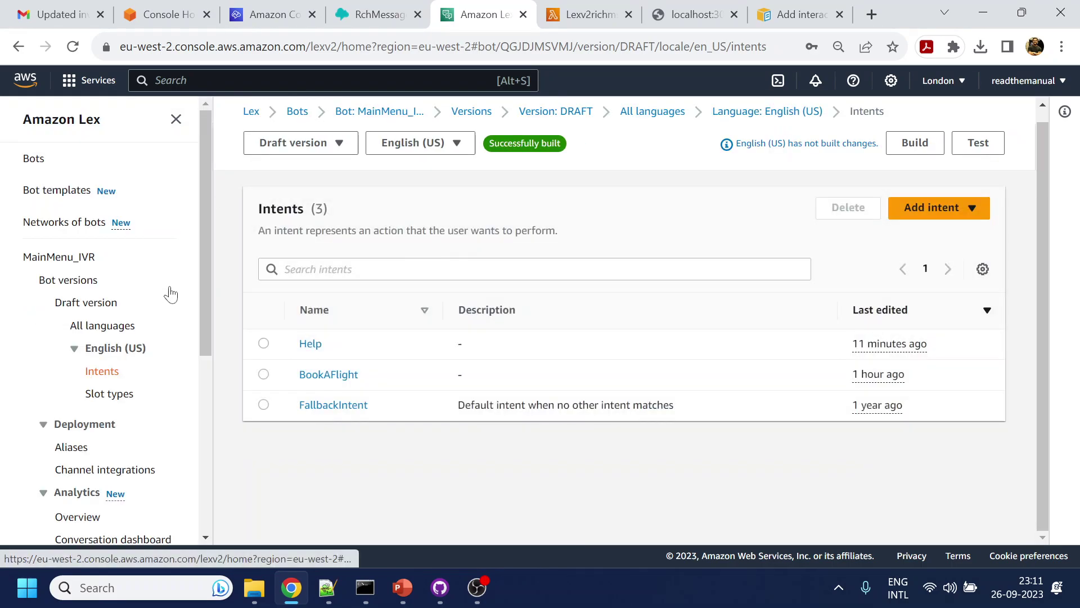
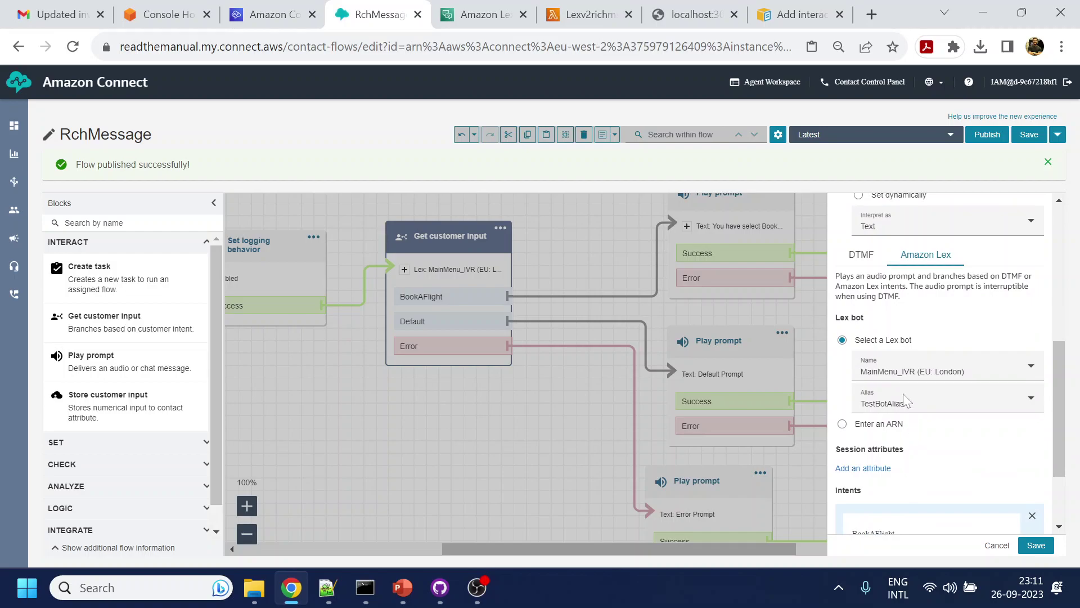
{"action": "scroll", "coordinate": [906, 402], "scroll_direction": "down", "scroll_amount": 2}
{"action": "double_click", "coordinate": [875, 449]}
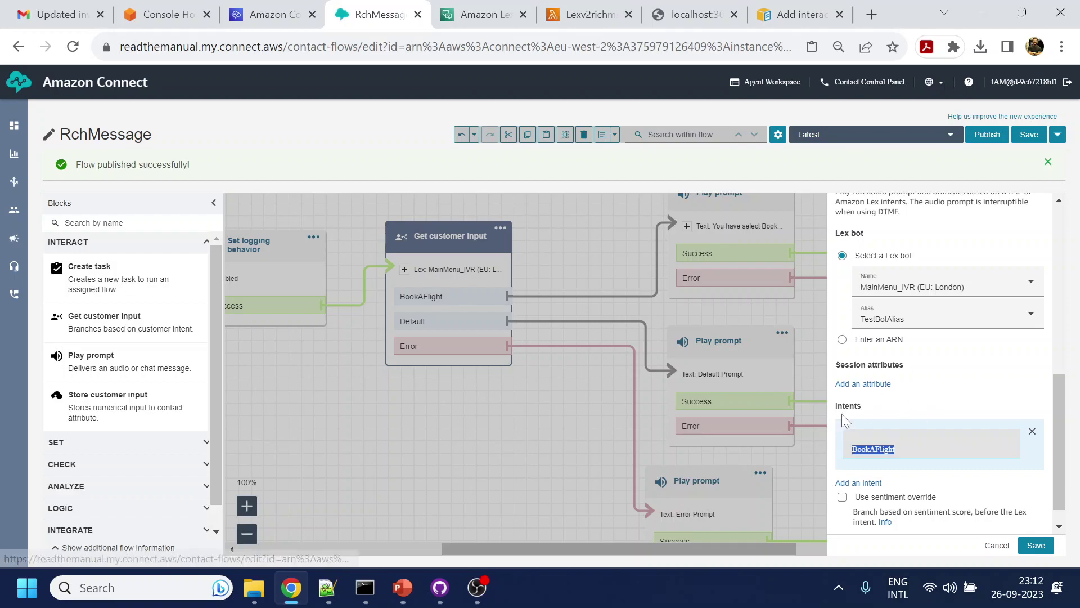
Step: Start a new empty intent for MainMenu_IVR in Amazon Lex and copy the "Flight Information" title from the Lexv2richmsg Lambda code
{"action": "left_click", "coordinate": [486, 8]}
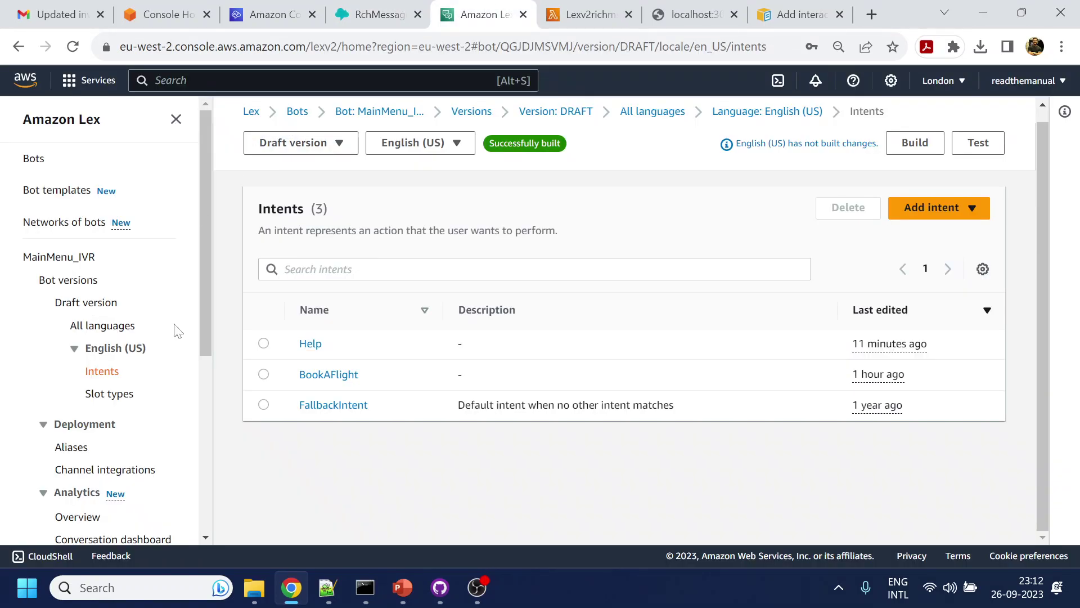
{"action": "left_click", "coordinate": [932, 209]}
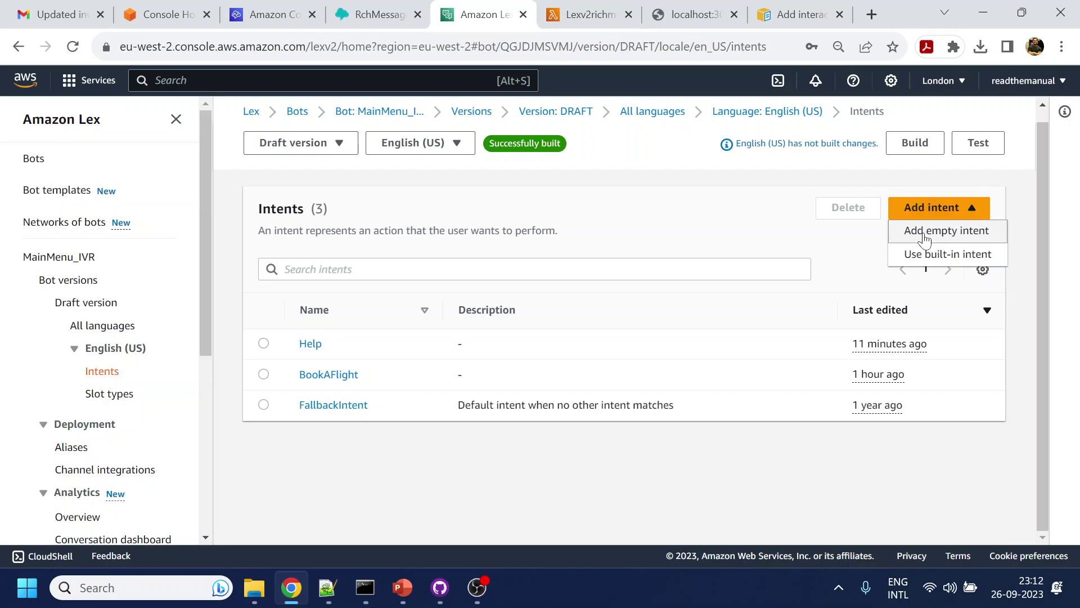
{"action": "left_click", "coordinate": [928, 231]}
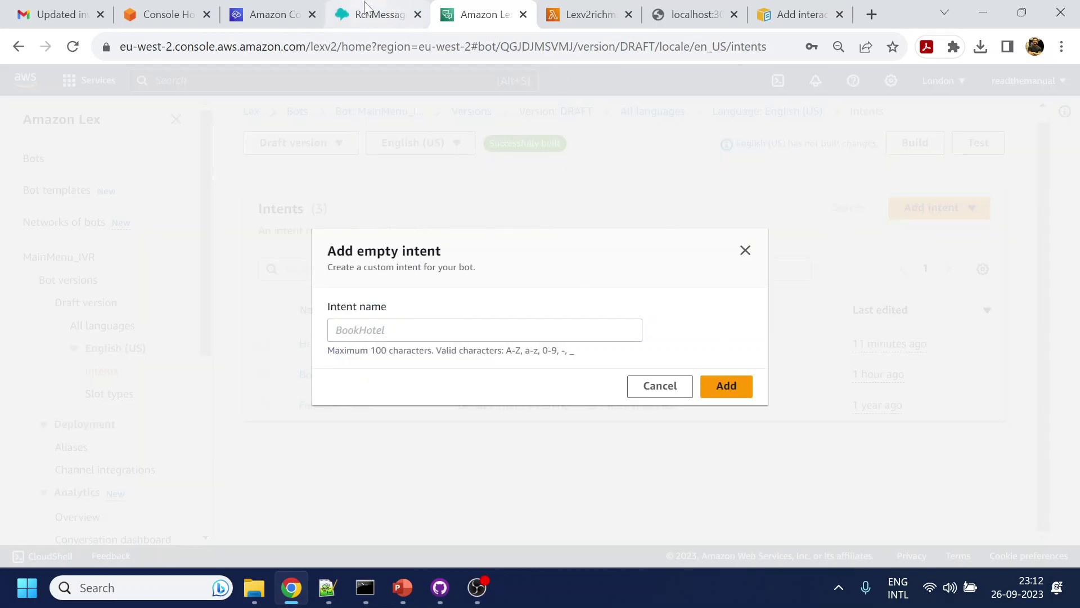
{"action": "left_click", "coordinate": [590, 13]}
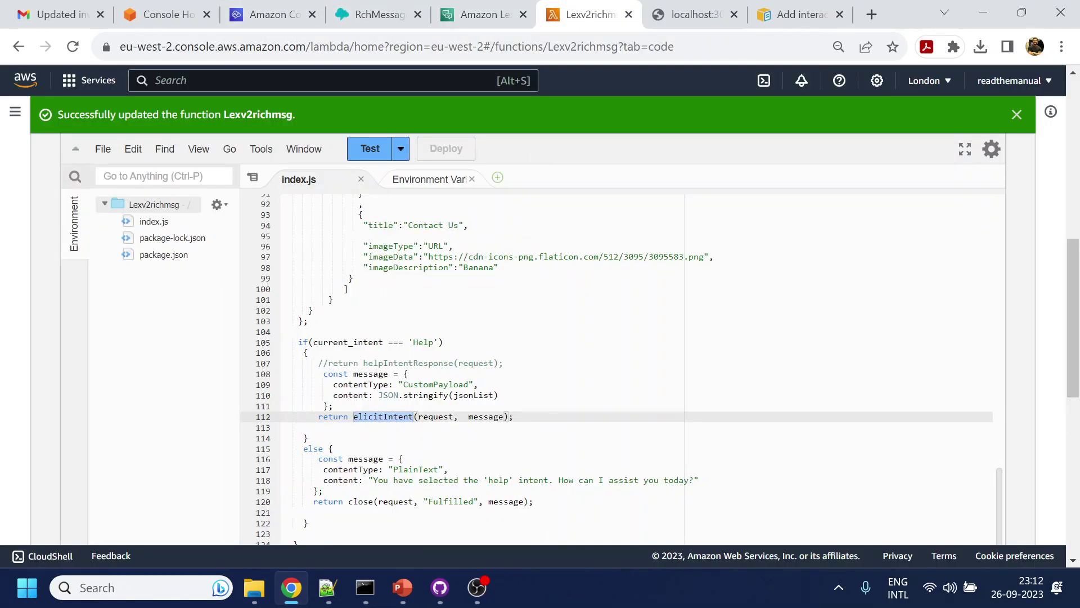
{"action": "scroll", "coordinate": [618, 366], "scroll_direction": "up", "scroll_amount": 5}
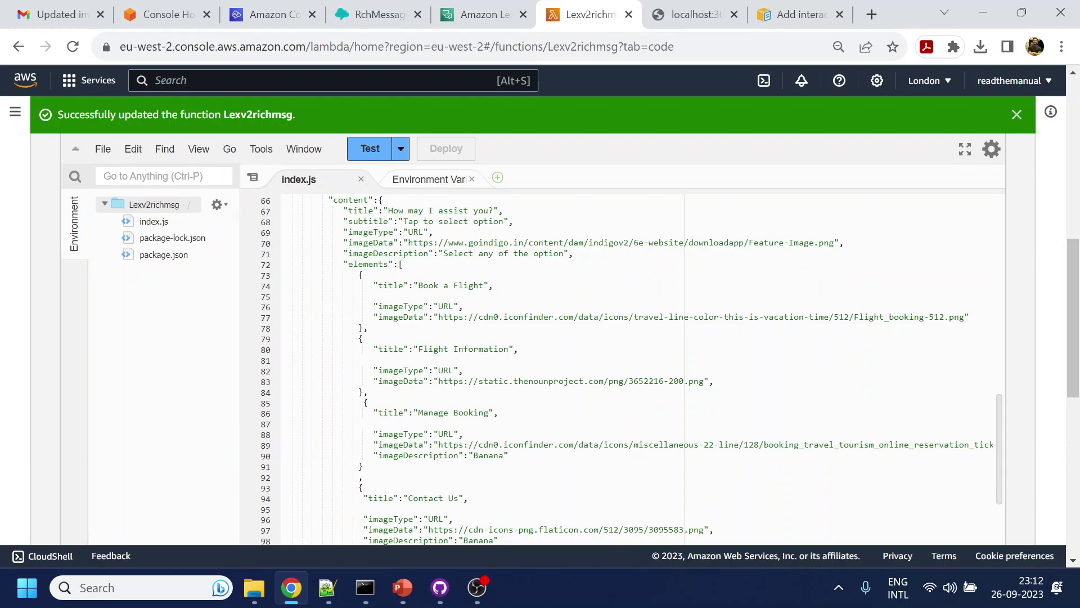
{"action": "left_click_drag", "start_coordinate": [418, 349], "coordinate": [509, 348]}
{"action": "key", "text": "ctrl+c"}
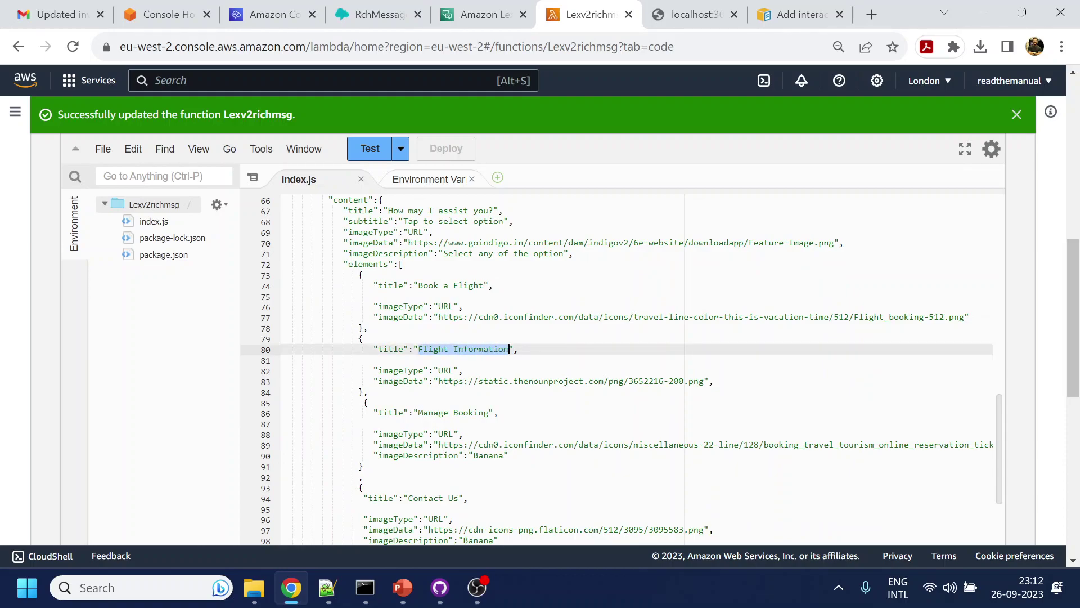
Step: Return to Amazon Lex and add the empty intent under the name FlightInformation, without a space
{"action": "left_click", "coordinate": [480, 14]}
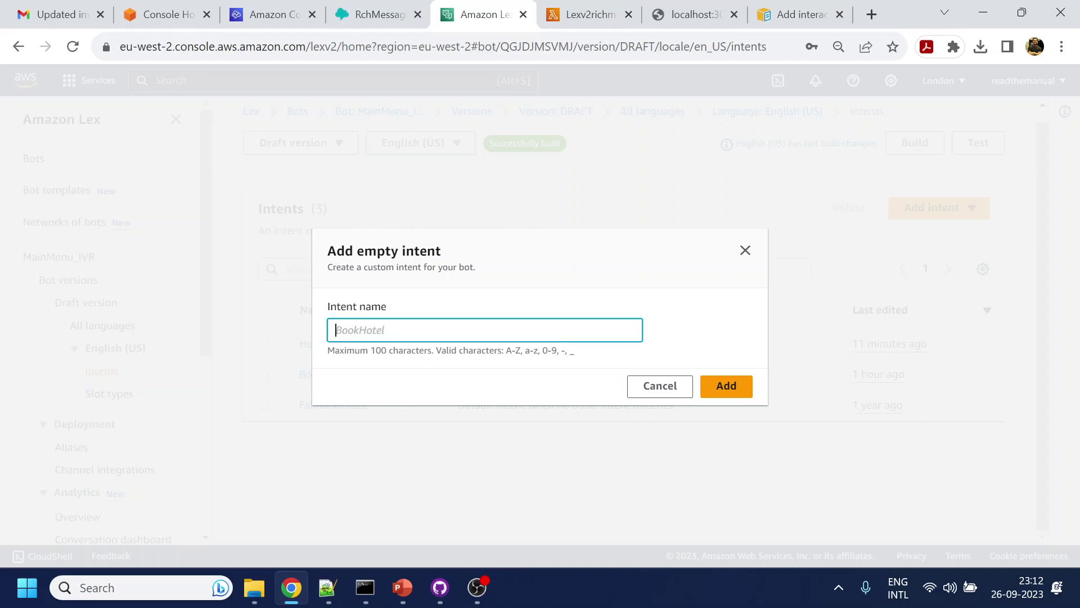
{"action": "key", "text": "ctrl+v"}
{"action": "key", "text": "ctrl+Left"}
{"action": "key", "text": "BackSpace"}
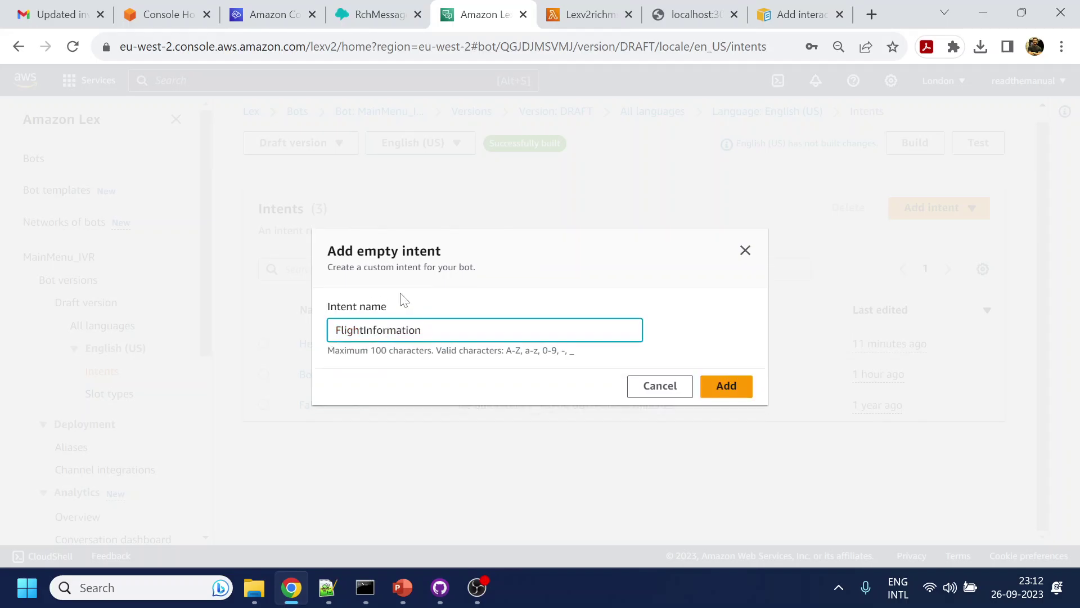
{"action": "left_click", "coordinate": [719, 389]}
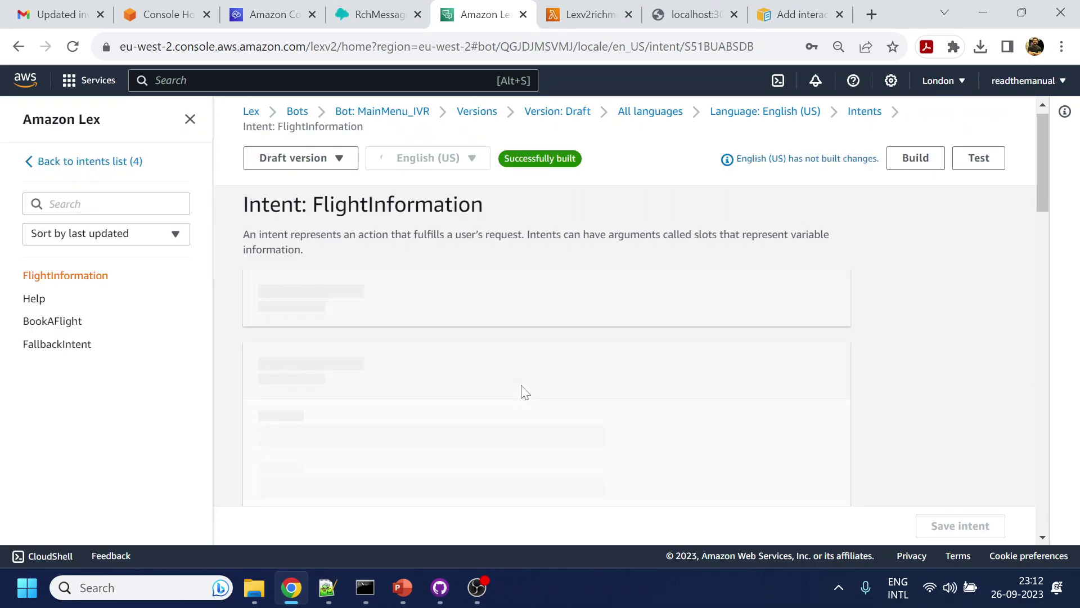
Step: Save the FlightInformation intent with the sample utterance "Flight Information" and build the bot's English (US) language
{"action": "scroll", "coordinate": [526, 392], "scroll_direction": "down", "scroll_amount": 8}
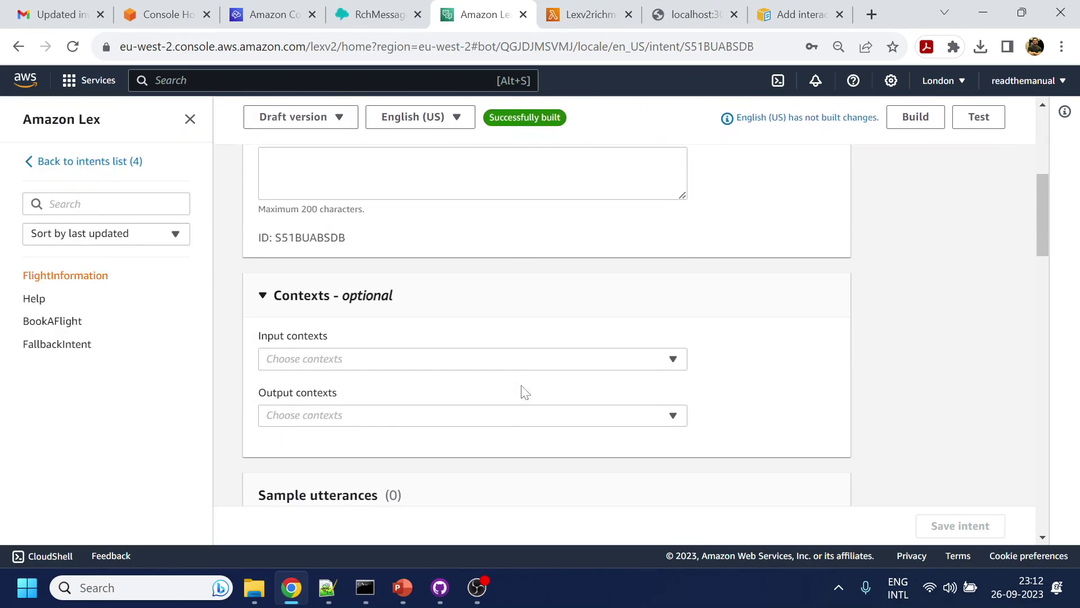
{"action": "scroll", "coordinate": [354, 406], "scroll_direction": "down", "scroll_amount": 6}
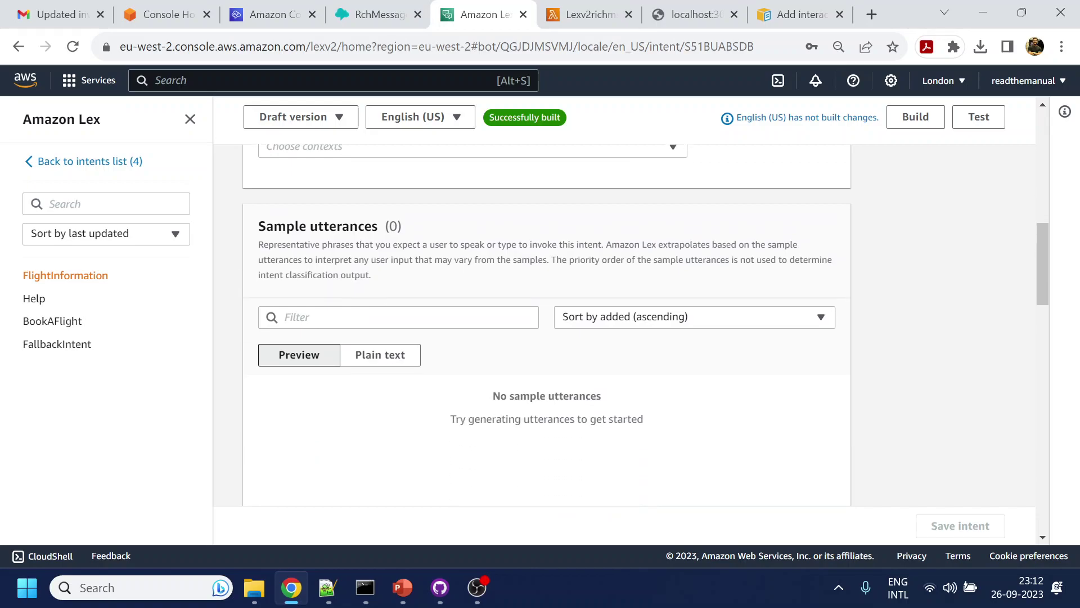
{"action": "left_click", "coordinate": [353, 389]}
{"action": "key", "text": "ctrl+v"}
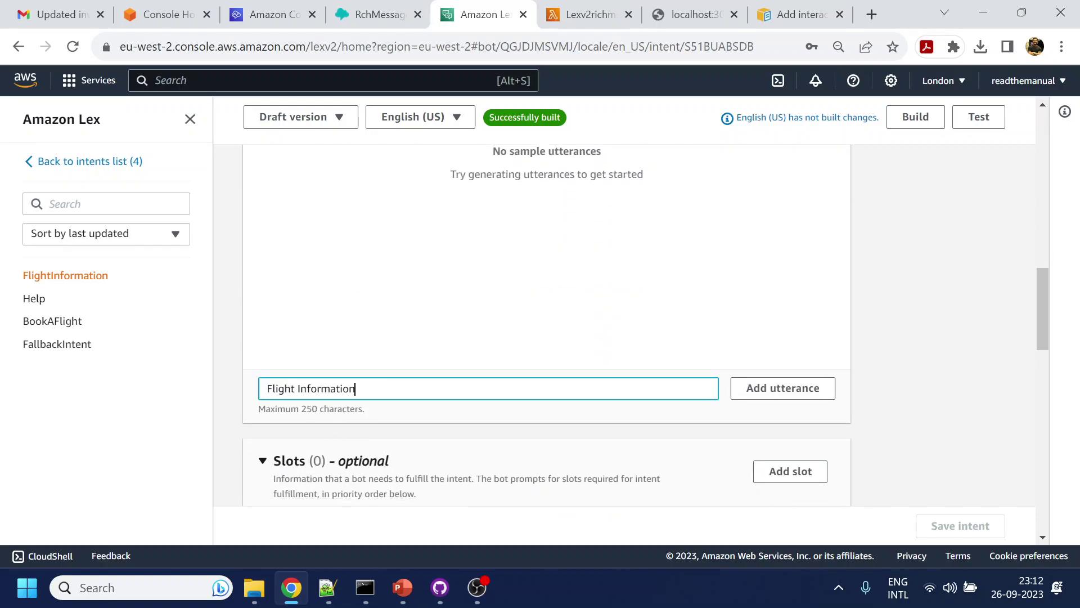
{"action": "key", "text": "Return"}
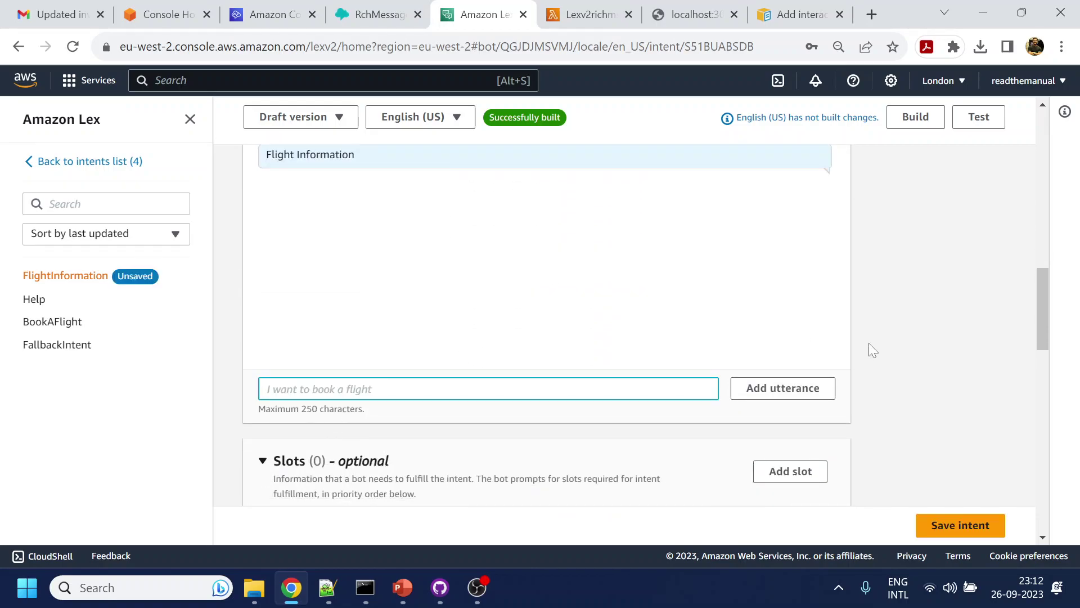
{"action": "left_click", "coordinate": [956, 526]}
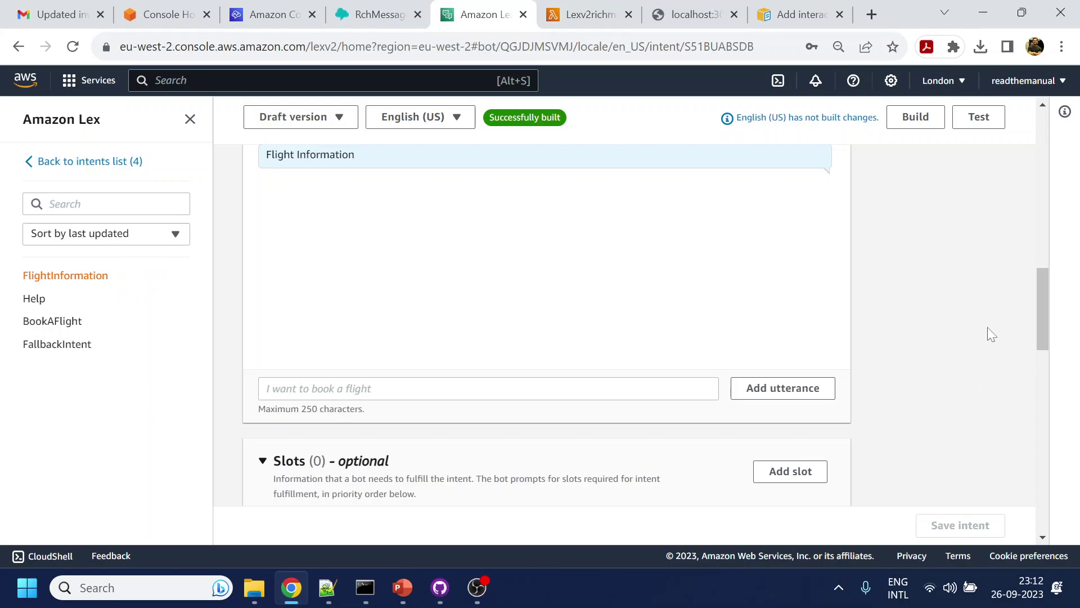
{"action": "left_click", "coordinate": [923, 121]}
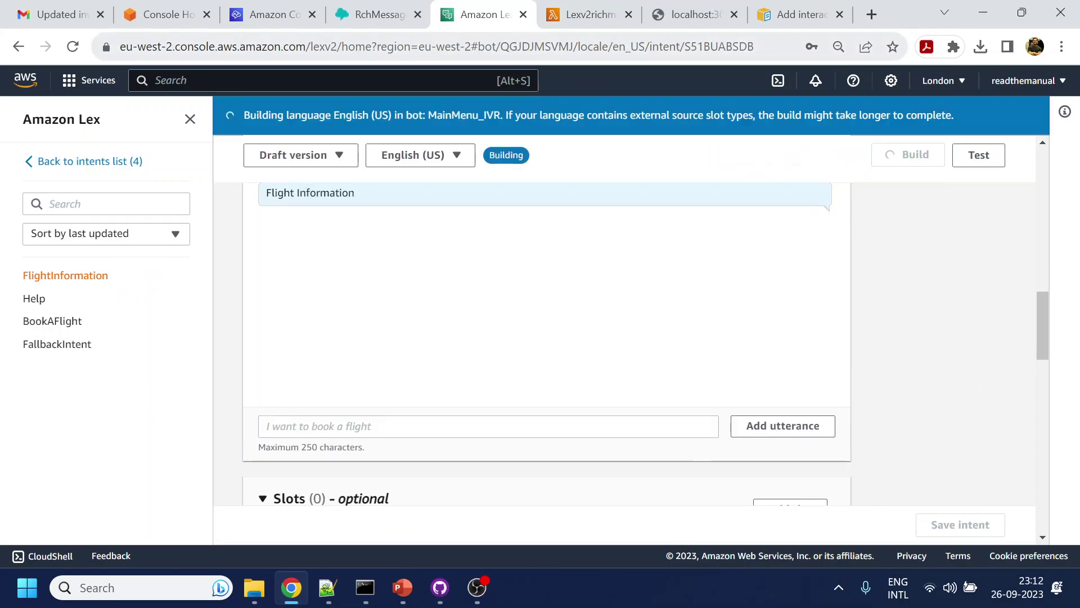
Step: Switch to the RchMessage flow in Amazon Connect and add the FlightInformation intent to the Get customer input block
{"action": "left_click", "coordinate": [396, 7]}
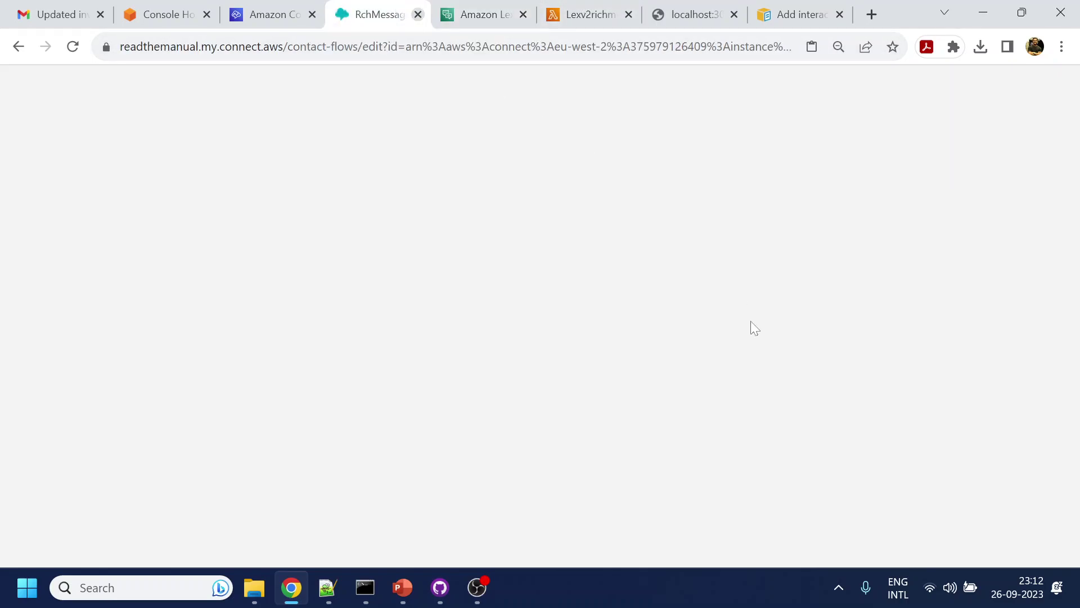
{"action": "left_click", "coordinate": [859, 458]}
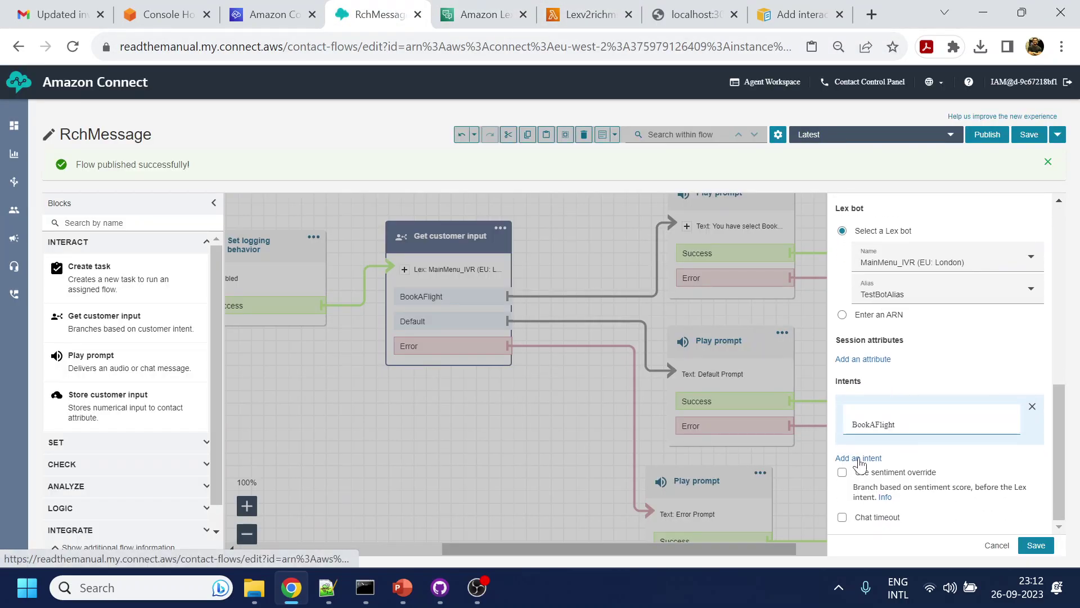
{"action": "left_click", "coordinate": [884, 476]}
{"action": "type", "text": "Flight Information"}
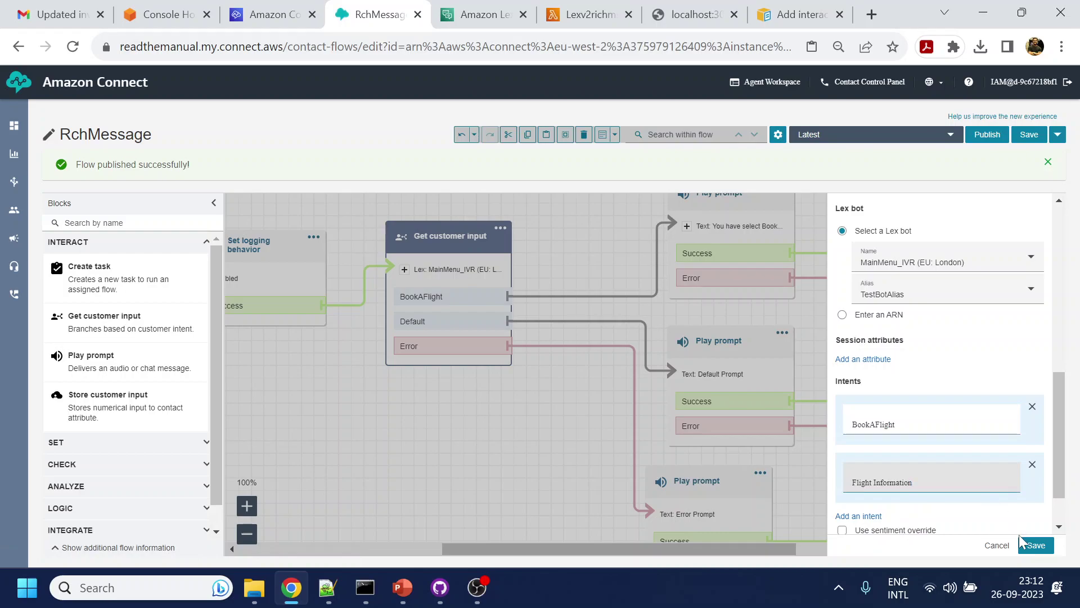
{"action": "left_click", "coordinate": [873, 482]}
{"action": "key", "text": "BackSpace"}
{"action": "key", "text": "ctrl+plus"}
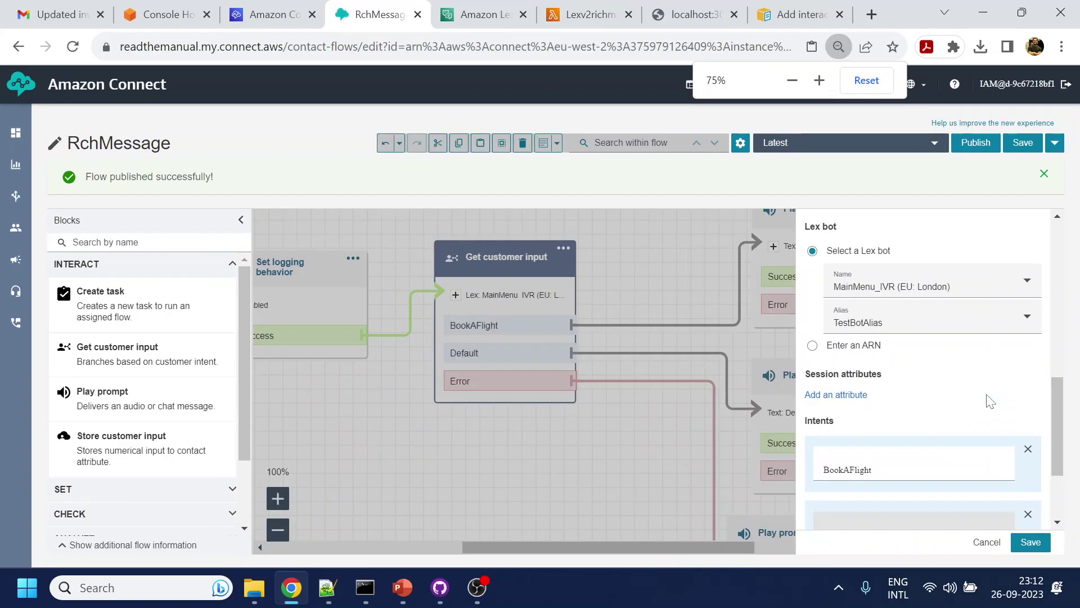
{"action": "scroll", "coordinate": [1004, 411], "scroll_direction": "down", "scroll_amount": 3}
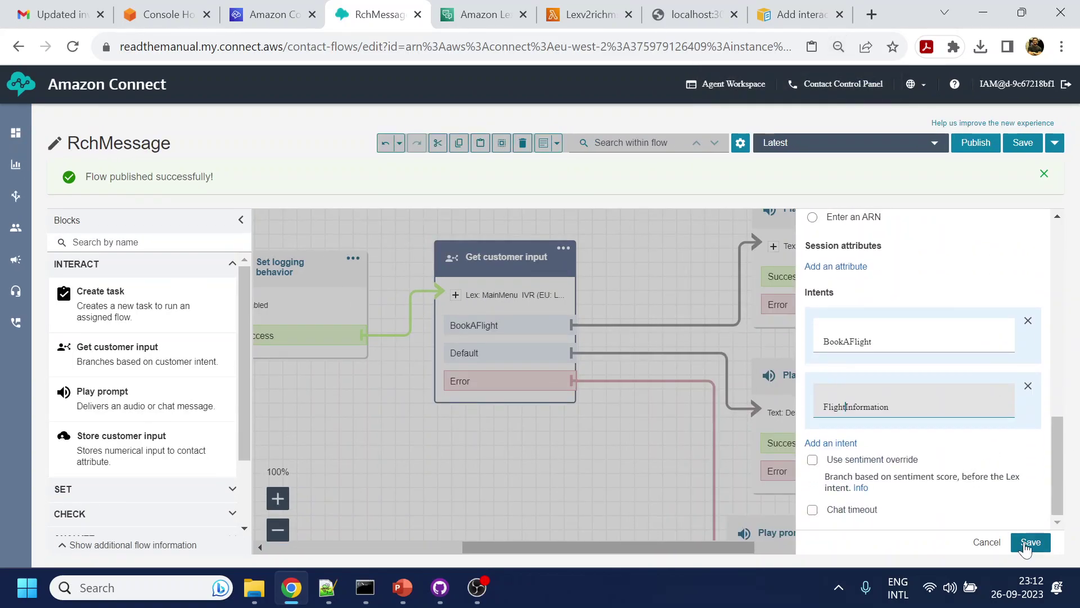
{"action": "left_click", "coordinate": [1031, 542]}
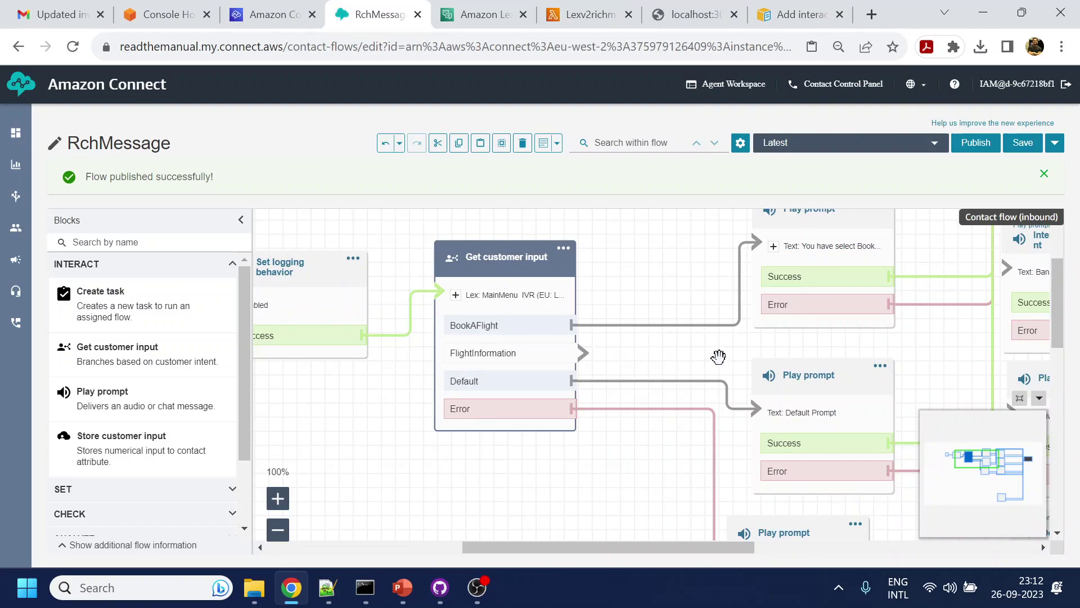
Step: Move the Default Prompt and Error Prompt blocks further down the canvas to free space below the BookAFlight prompt
{"action": "left_click_drag", "start_coordinate": [646, 458], "coordinate": [590, 354]}
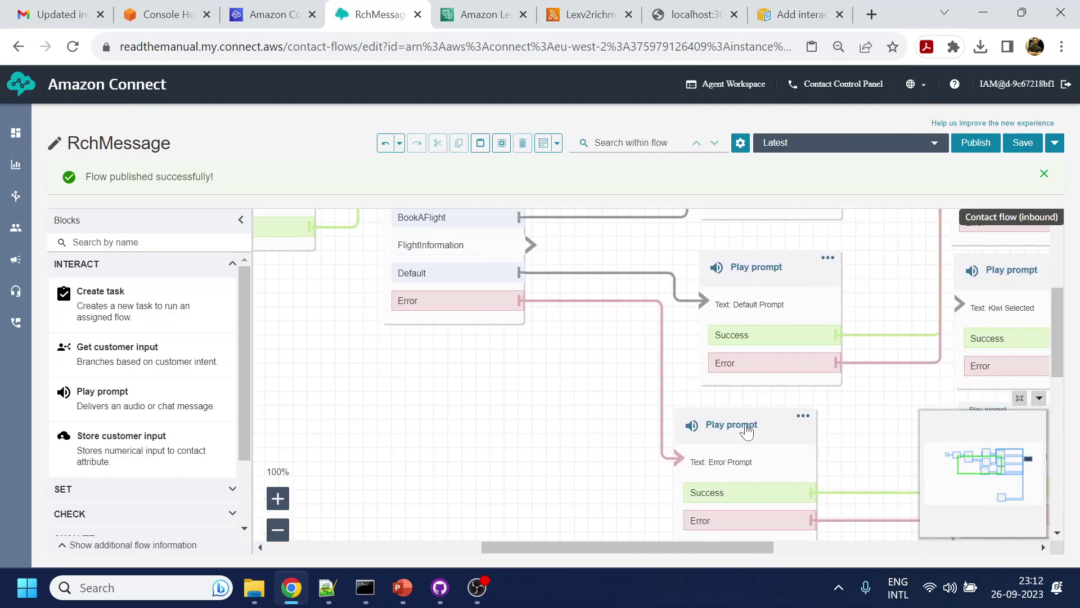
{"action": "left_click_drag", "start_coordinate": [748, 430], "coordinate": [753, 501]}
{"action": "left_click_drag", "start_coordinate": [735, 268], "coordinate": [736, 356]}
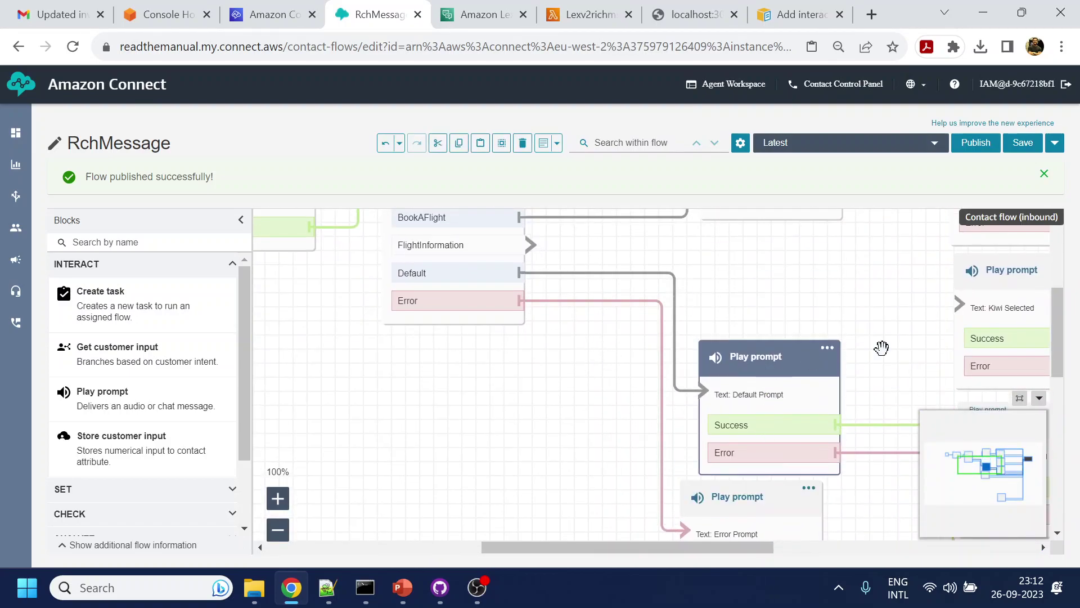
{"action": "left_click_drag", "start_coordinate": [882, 345], "coordinate": [881, 262]}
{"action": "left_click_drag", "start_coordinate": [718, 411], "coordinate": [723, 478]}
{"action": "left_click_drag", "start_coordinate": [767, 280], "coordinate": [762, 351]}
{"action": "left_click", "coordinate": [763, 351]}
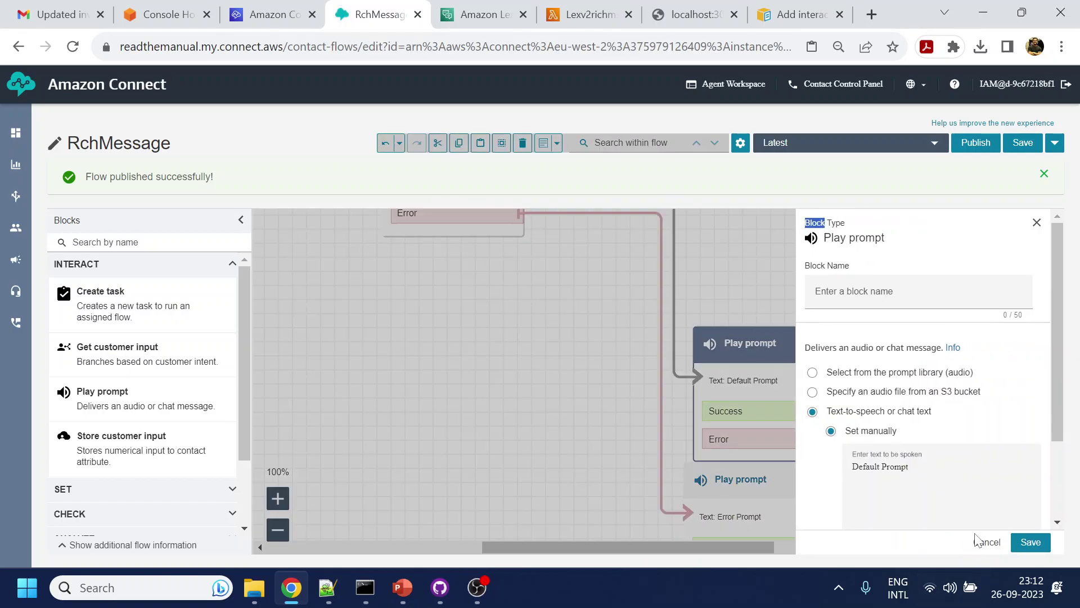
{"action": "left_click", "coordinate": [980, 540]}
{"action": "left_click_drag", "start_coordinate": [730, 345], "coordinate": [742, 328]}
{"action": "left_click_drag", "start_coordinate": [823, 267], "coordinate": [840, 444]}
{"action": "scroll", "coordinate": [815, 399], "scroll_direction": "up", "scroll_amount": 2}
Step: Duplicate the BookAFlight Play prompt block, place the copy below the original, and connect the FlightInformation branch to it
{"action": "left_click", "coordinate": [769, 238]}
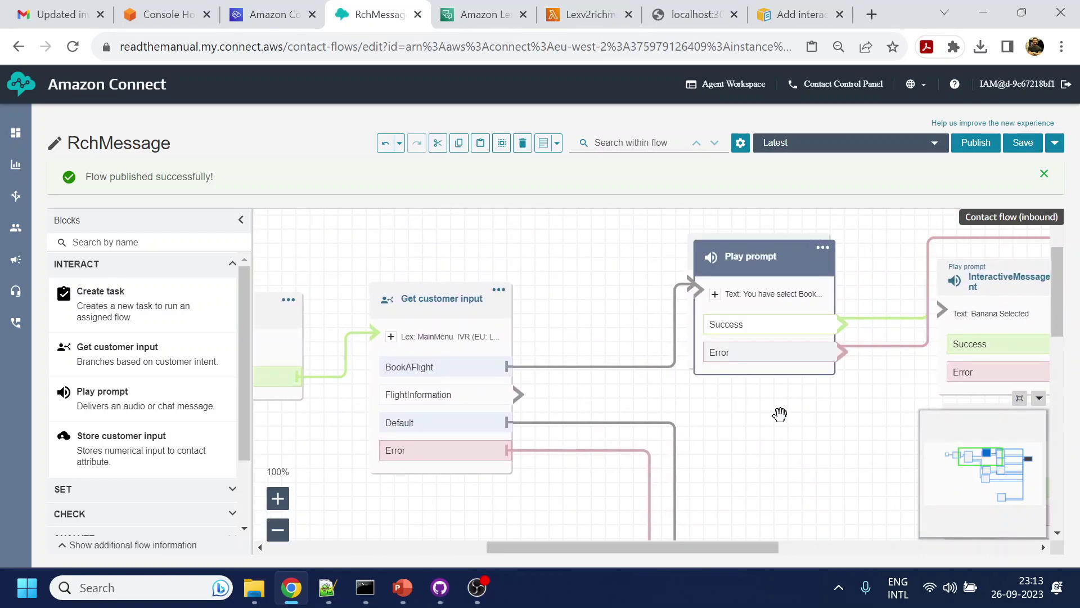
{"action": "left_click_drag", "start_coordinate": [768, 253], "coordinate": [787, 400]}
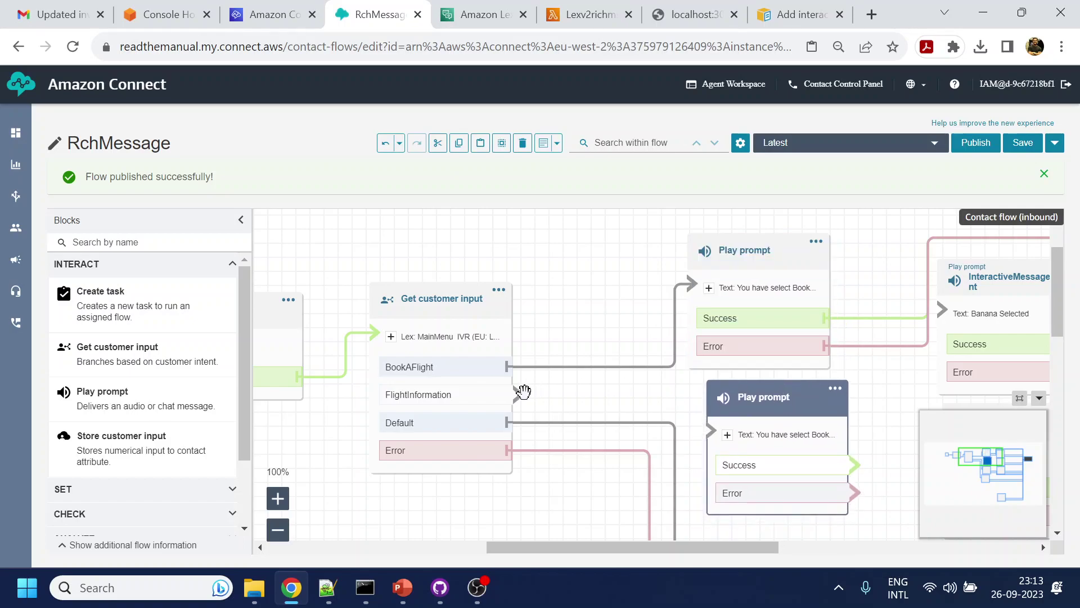
{"action": "left_click_drag", "start_coordinate": [518, 395], "coordinate": [788, 450]}
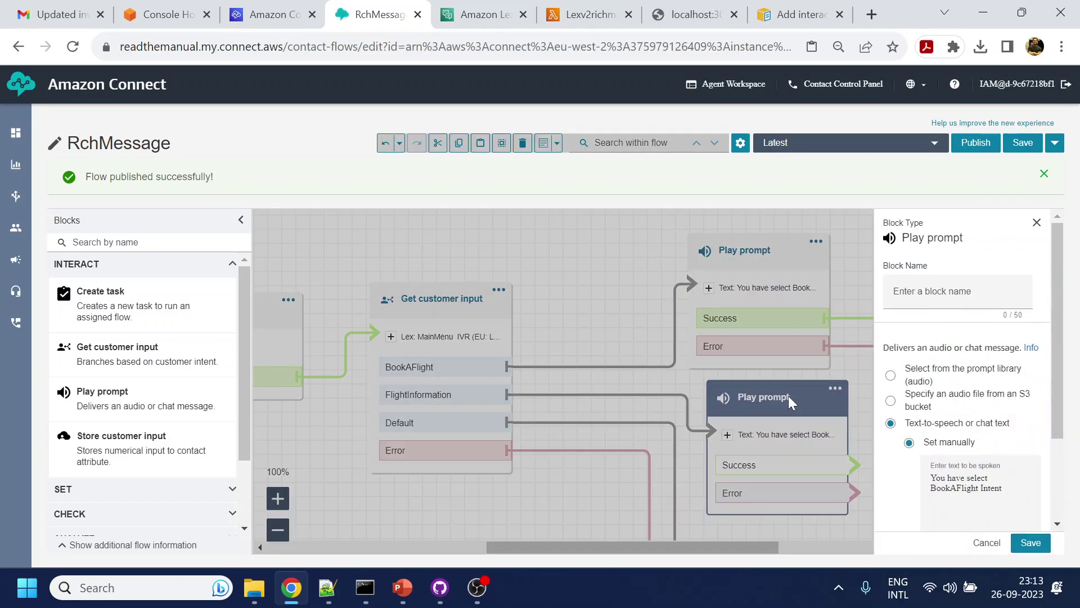
Step: Set the duplicated Play prompt's text to "You have select Flight Info Intent" and save the block
{"action": "double_click", "coordinate": [791, 400]}
{"action": "double_click", "coordinate": [935, 466]}
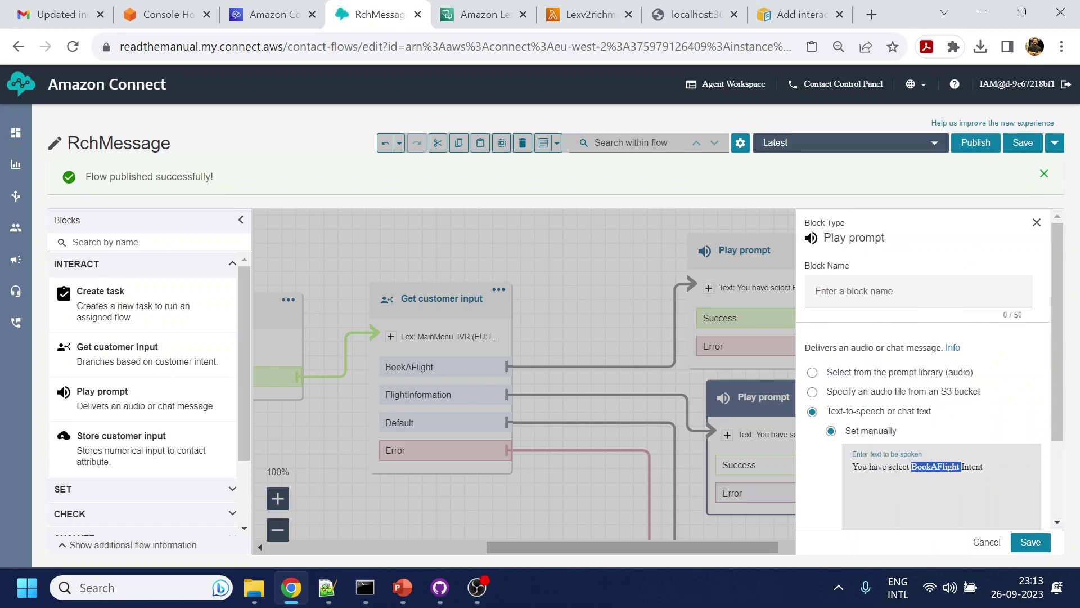
{"action": "type", "text": "Flight In"}
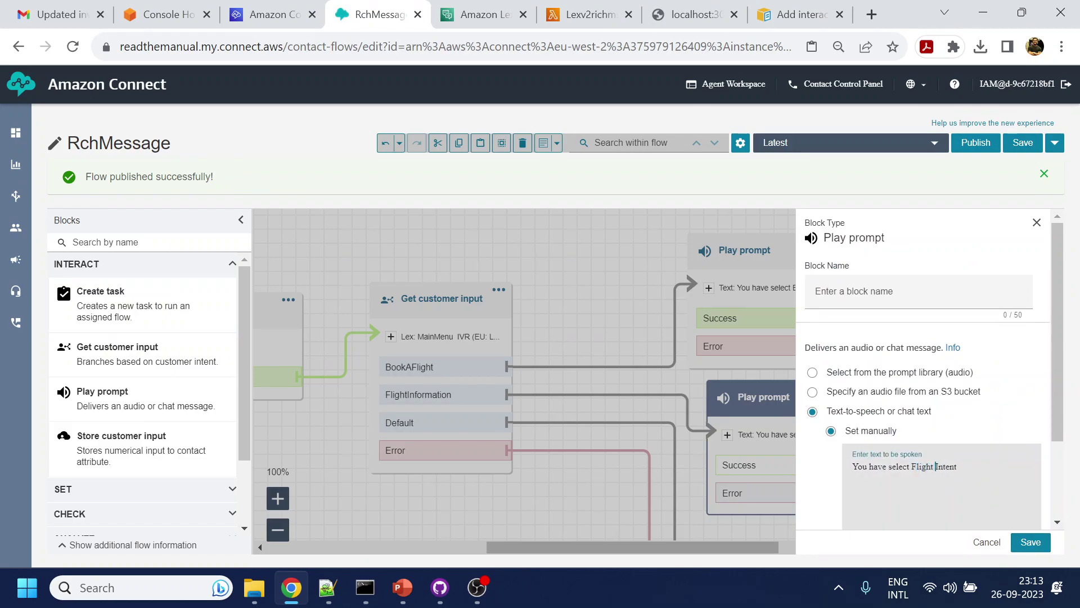
{"action": "type", "text": "fo In"}
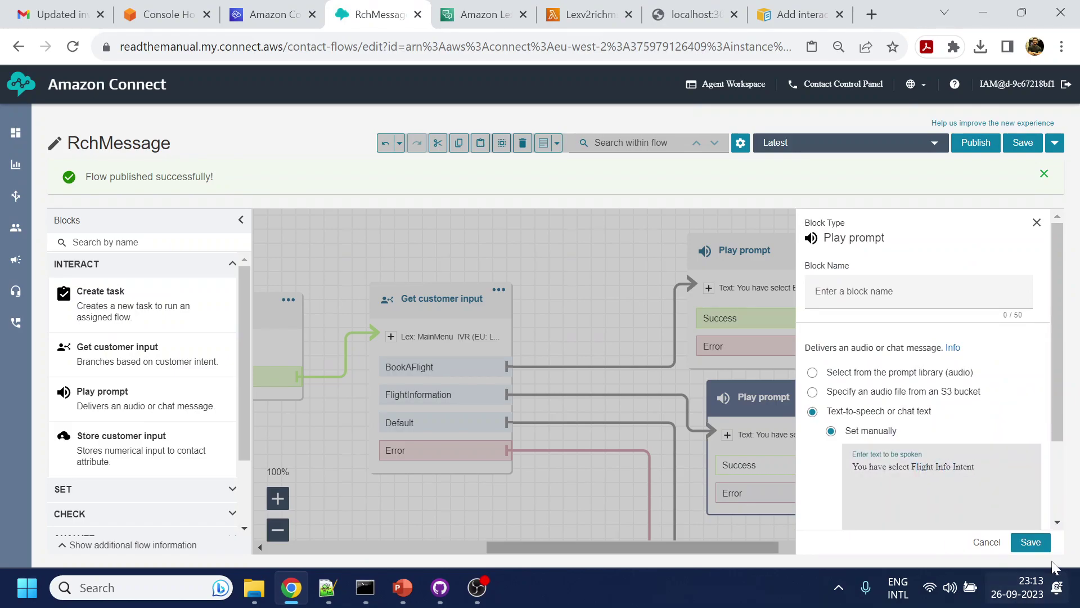
{"action": "left_click", "coordinate": [1031, 542]}
Step: Connect the Success and Error branches of the Flight Info Play prompt to the Disconnect block
{"action": "left_click_drag", "start_coordinate": [846, 410], "coordinate": [612, 388]}
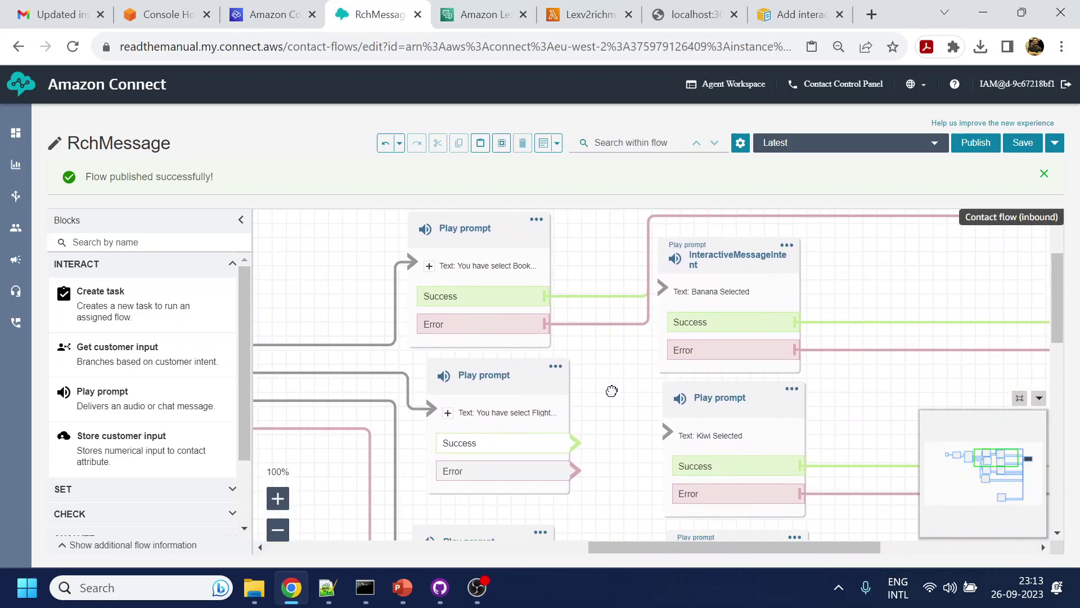
{"action": "left_click_drag", "start_coordinate": [639, 454], "coordinate": [454, 337]}
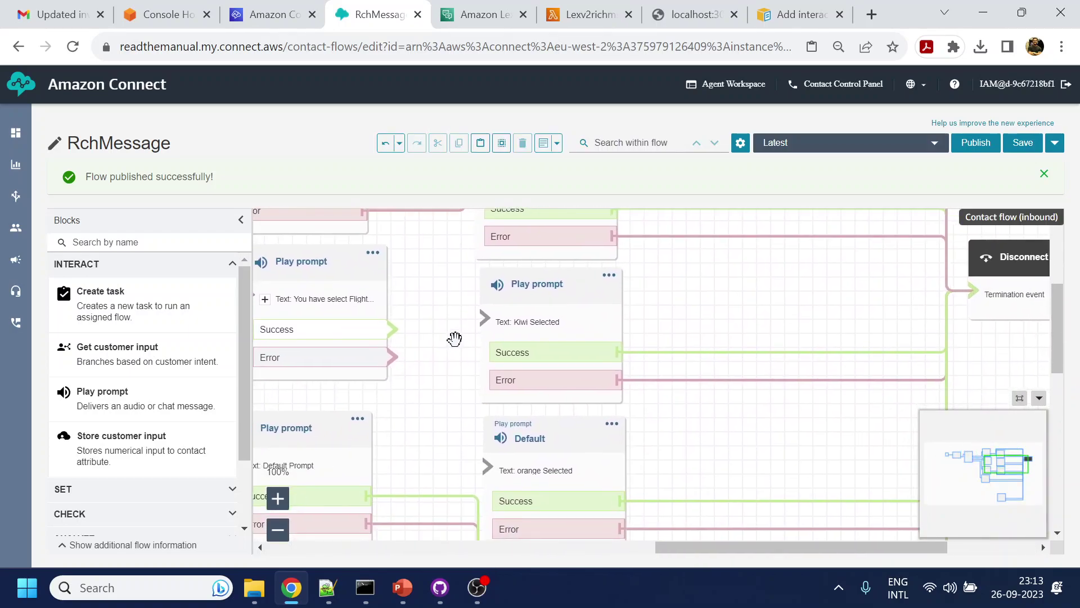
{"action": "left_click_drag", "start_coordinate": [385, 329], "coordinate": [516, 344]}
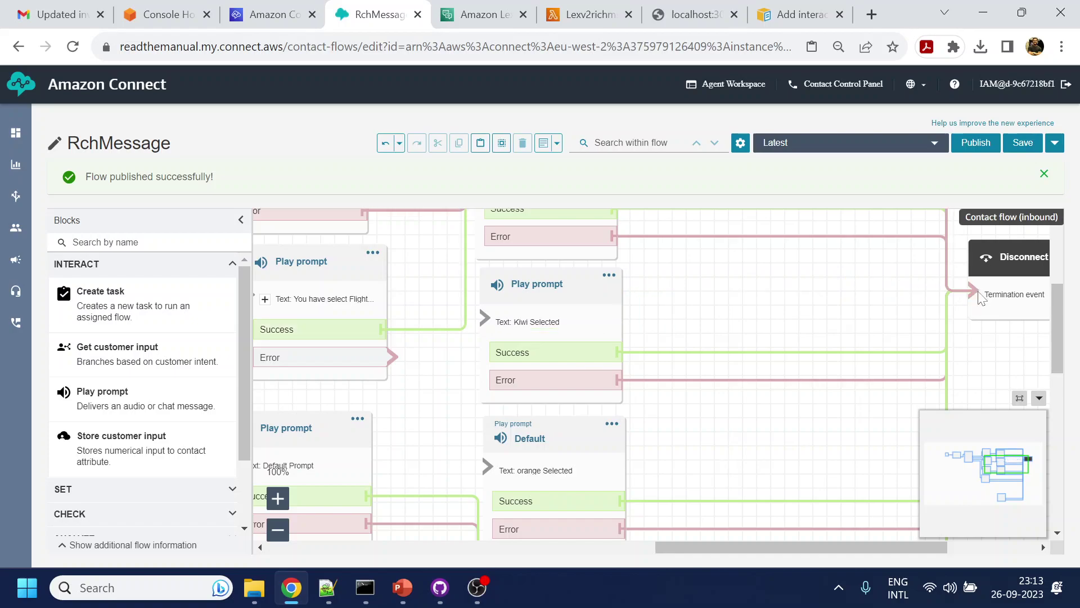
{"action": "left_click_drag", "start_coordinate": [385, 357], "coordinate": [956, 293]}
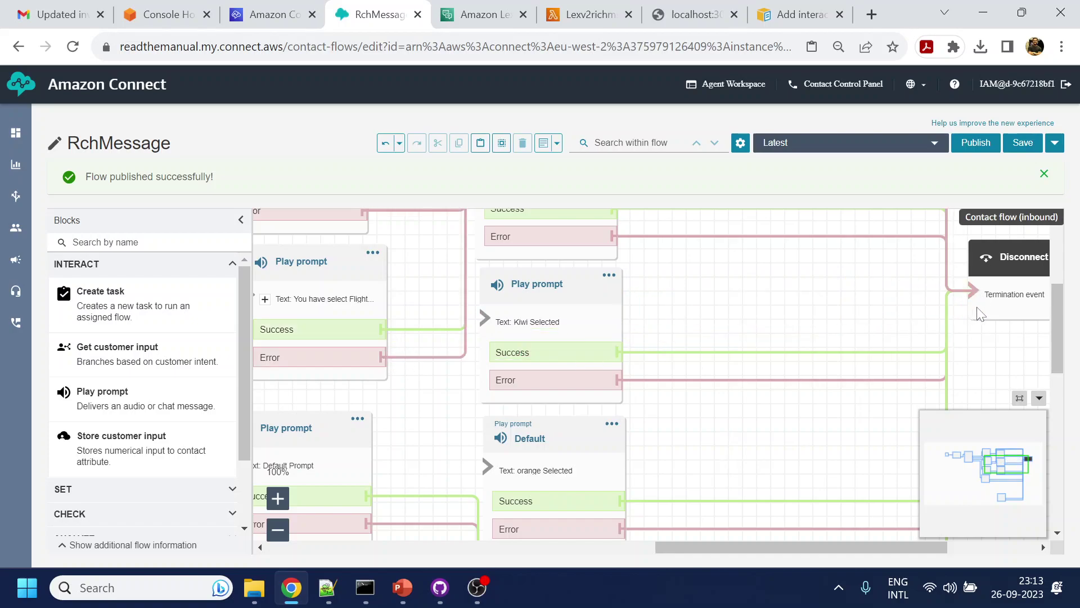
Step: Publish the RchMessage flow with the new FlightInformation routing and confirm the publication
{"action": "left_click", "coordinate": [976, 142]}
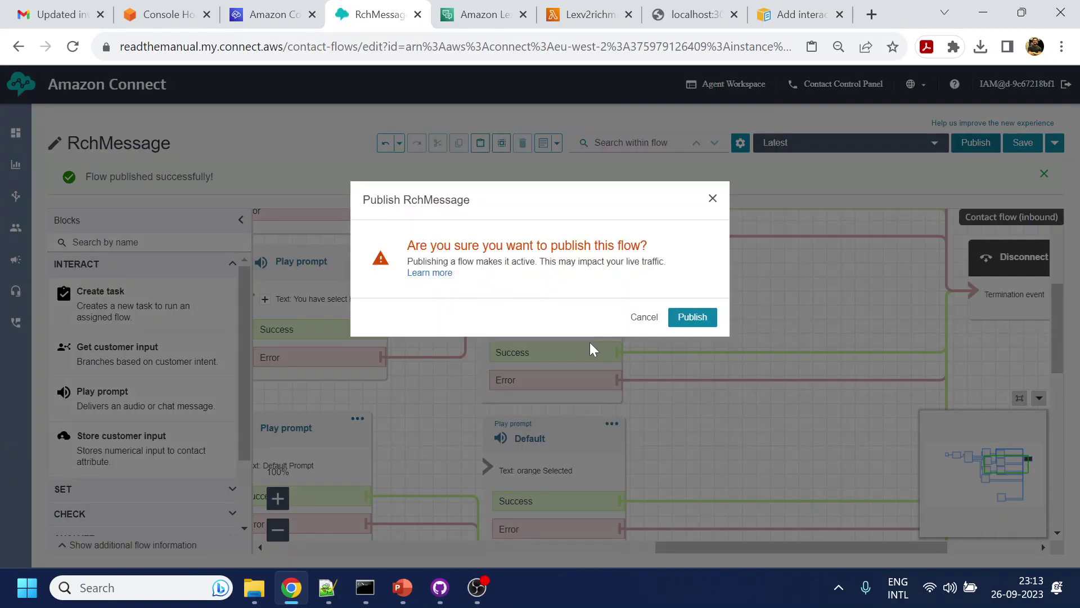
{"action": "left_click", "coordinate": [692, 317]}
Step: End the old chat session on the localhost test page and open a new chat there to test the published flow
{"action": "left_click", "coordinate": [485, 8]}
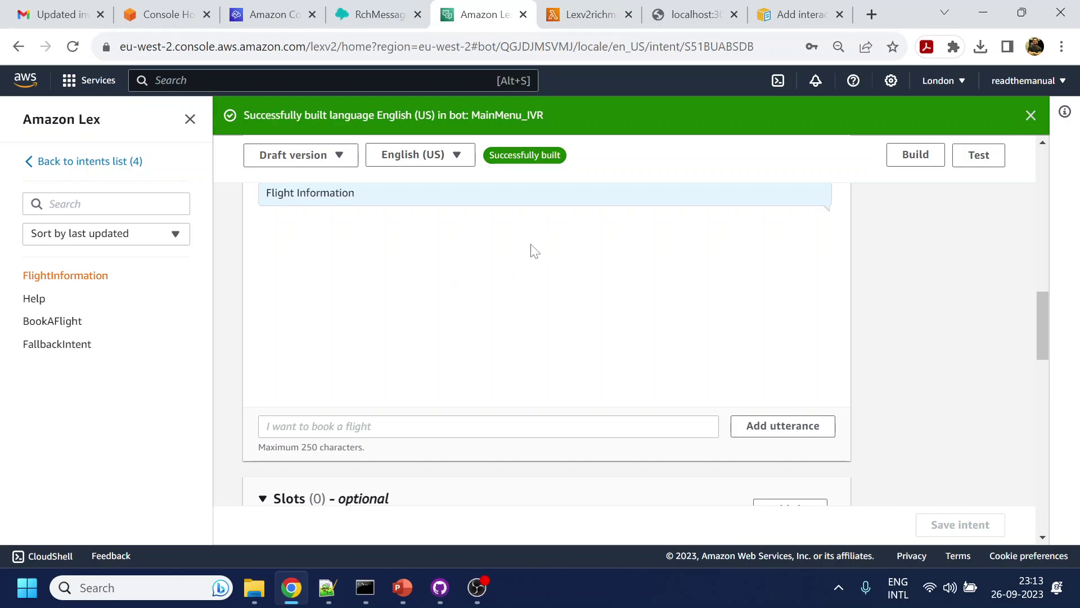
{"action": "left_click", "coordinate": [693, 16]}
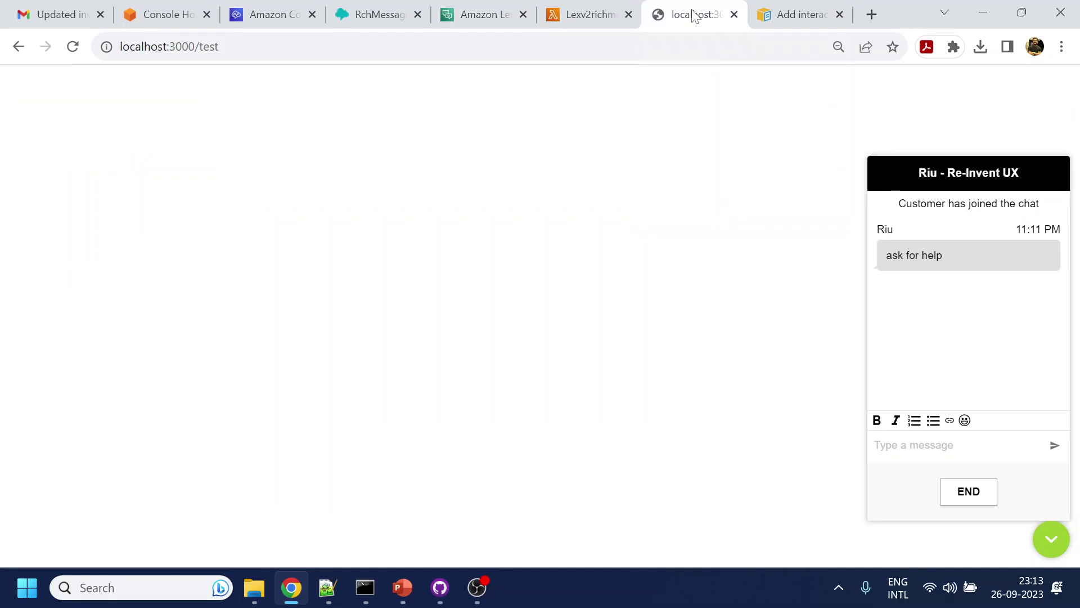
{"action": "left_click", "coordinate": [968, 491]}
{"action": "left_click", "coordinate": [1052, 540]}
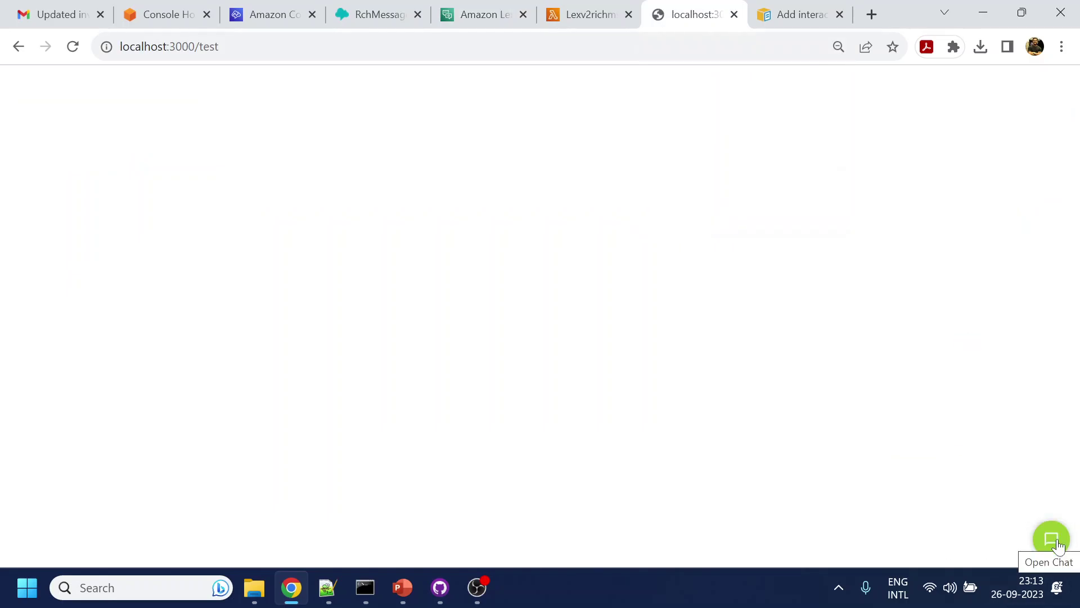
{"action": "left_click", "coordinate": [376, 15]}
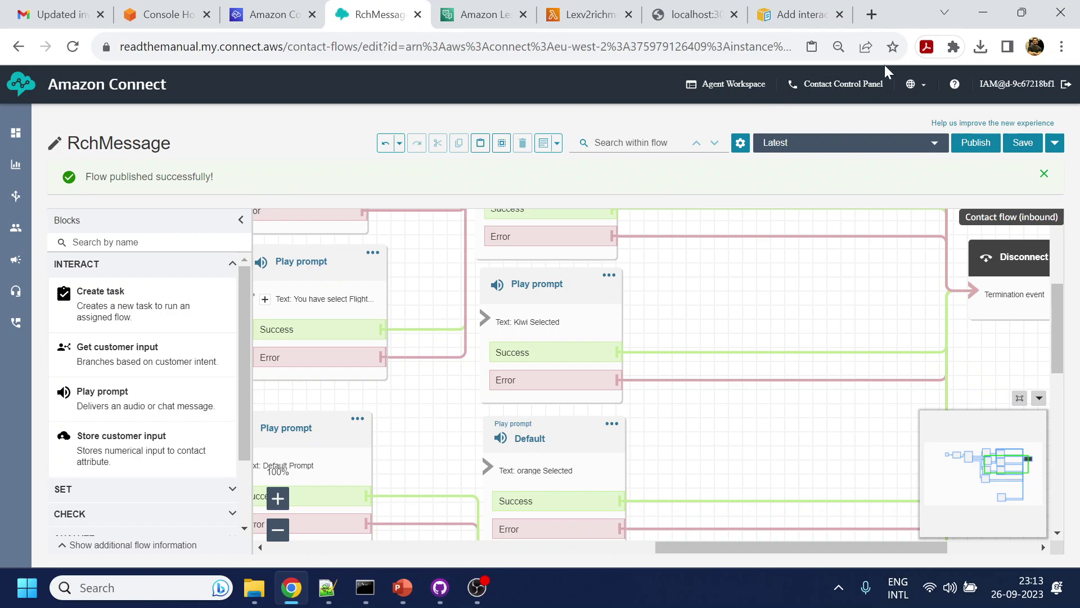
{"action": "left_click", "coordinate": [693, 15]}
{"action": "left_click", "coordinate": [1052, 540]}
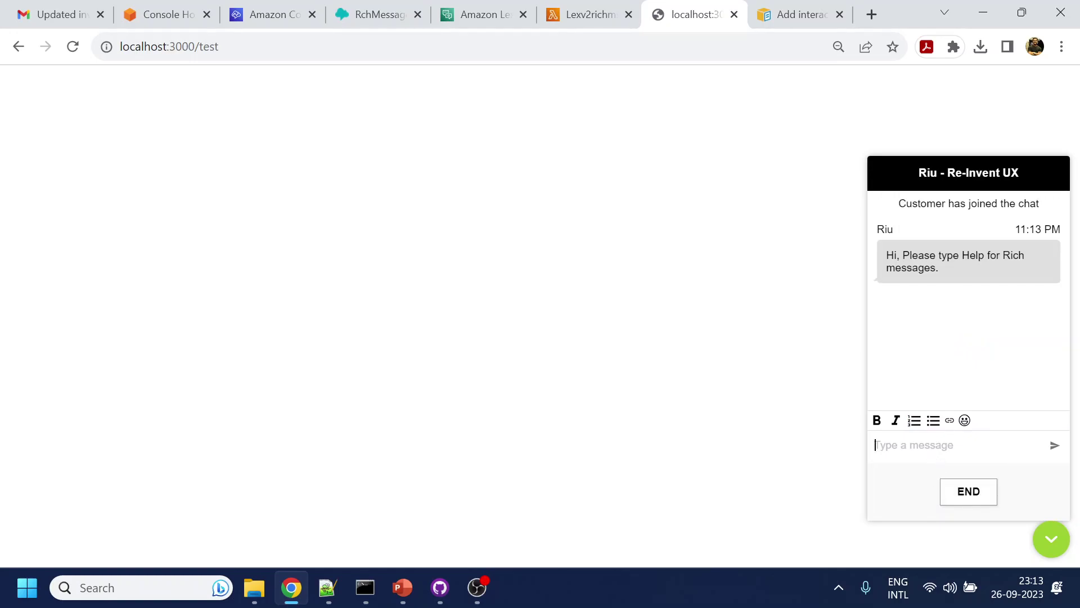
Step: Send "help" in the new chat and choose the Flight Information option from the interactive list
{"action": "type", "text": "help"}
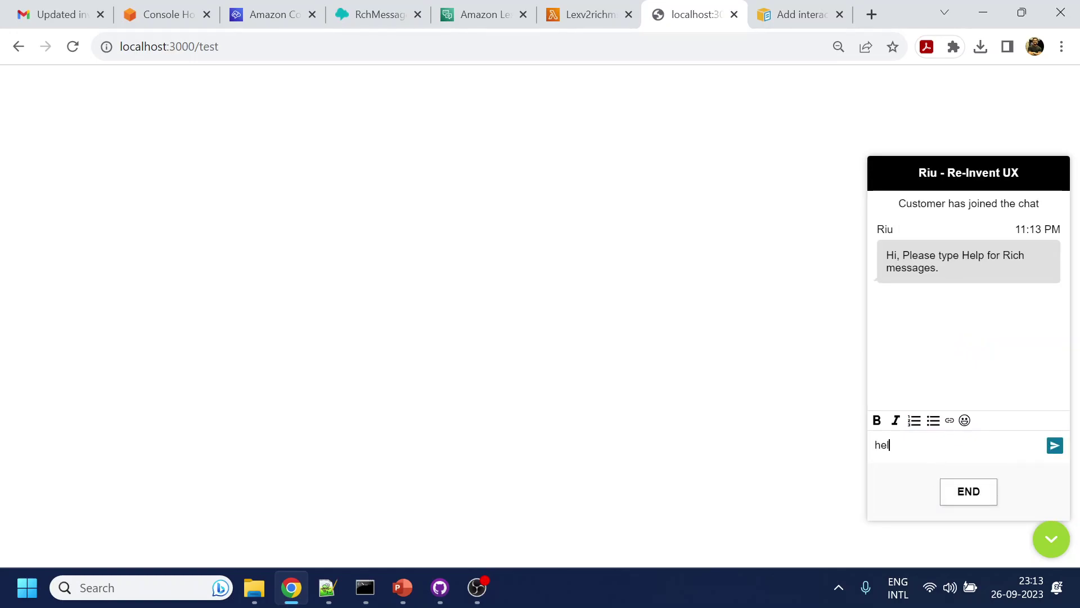
{"action": "key", "text": "Return"}
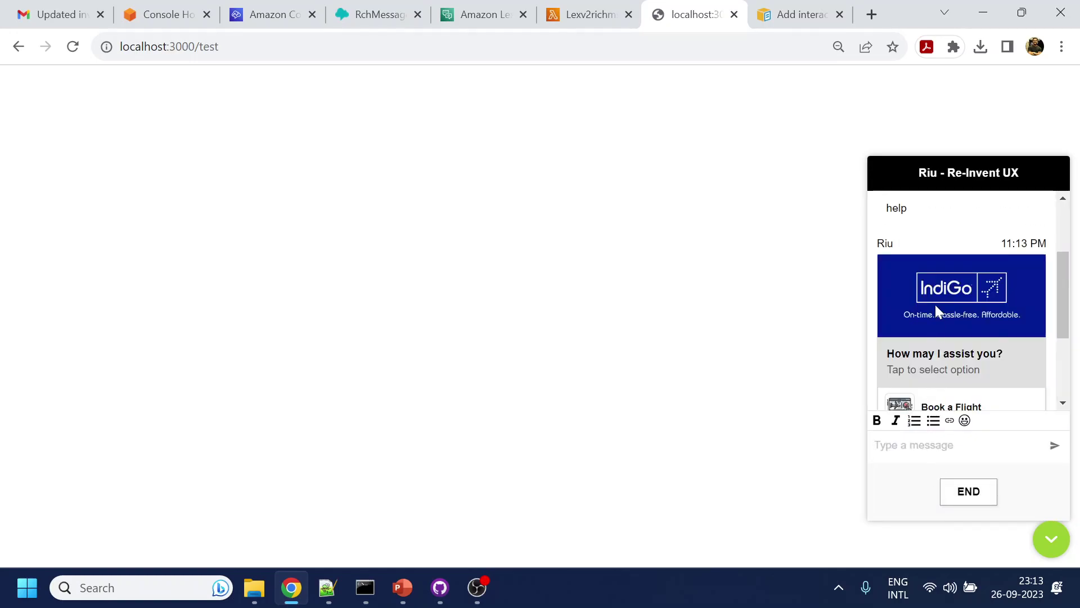
{"action": "scroll", "coordinate": [935, 305], "scroll_direction": "down", "scroll_amount": 3}
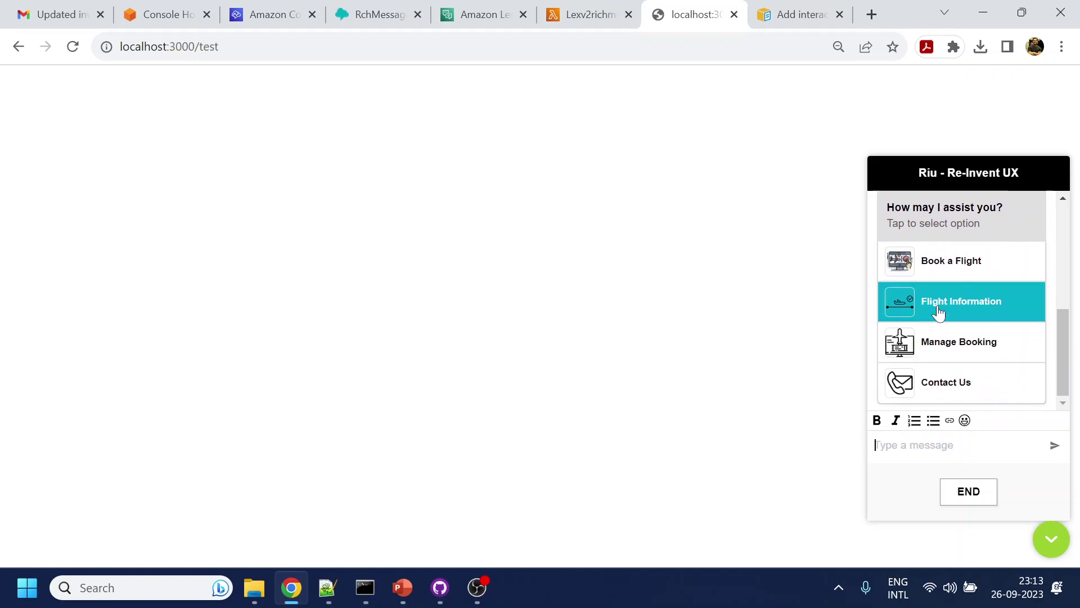
{"action": "left_click", "coordinate": [940, 309]}
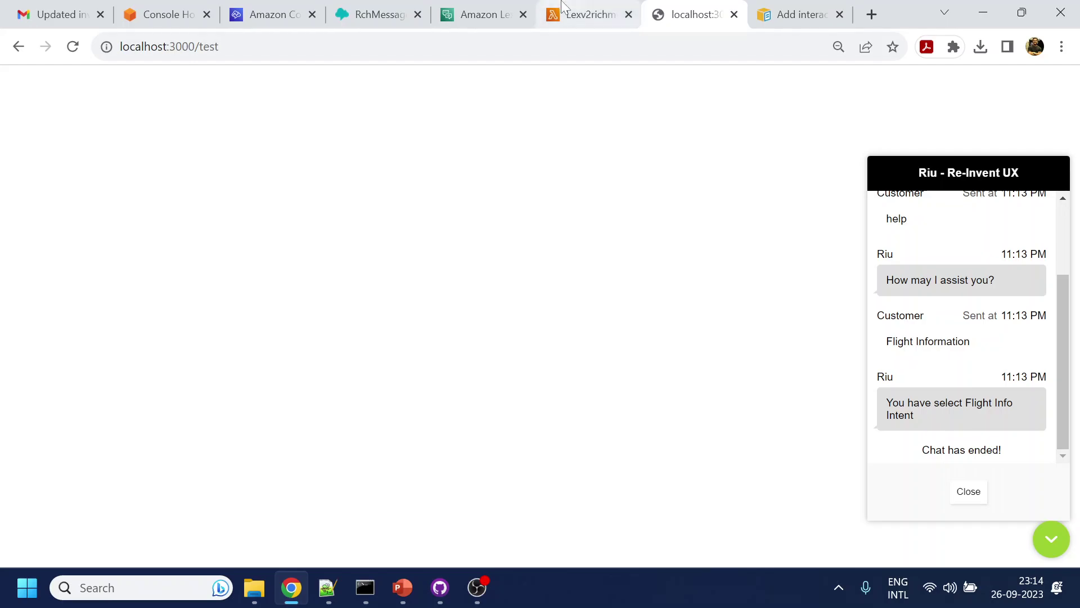
Step: Review how the Lexv2richmsg list titles in index.js, the RchMessage flow and the Lex FlightInformation intent relate to each other
{"action": "left_click", "coordinate": [562, 11]}
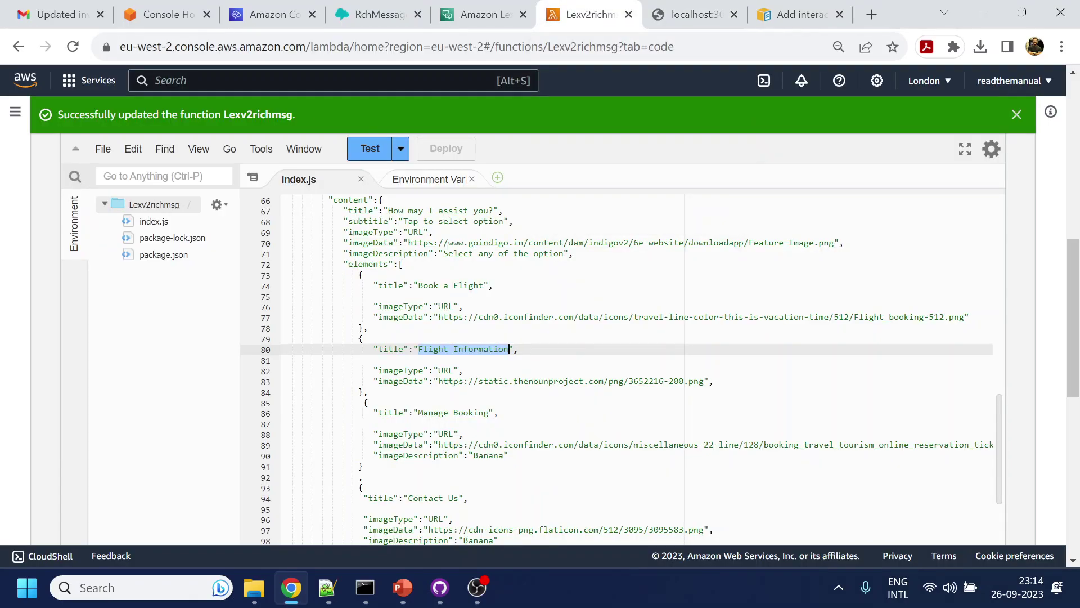
{"action": "left_click", "coordinate": [421, 11]}
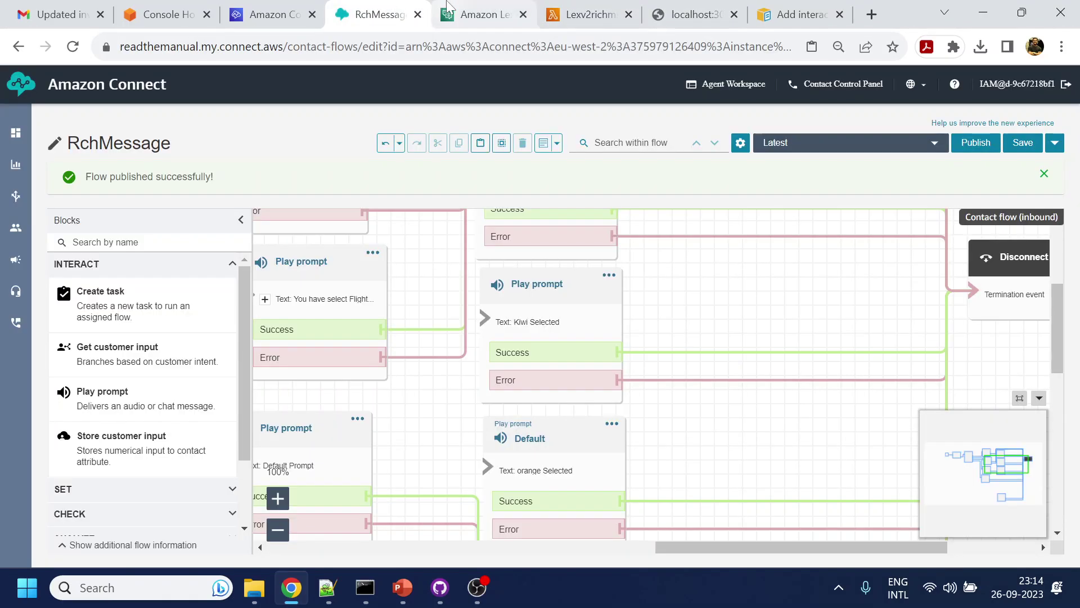
{"action": "left_click", "coordinate": [447, 8]}
{"action": "scroll", "coordinate": [500, 229], "scroll_direction": "up", "scroll_amount": 10}
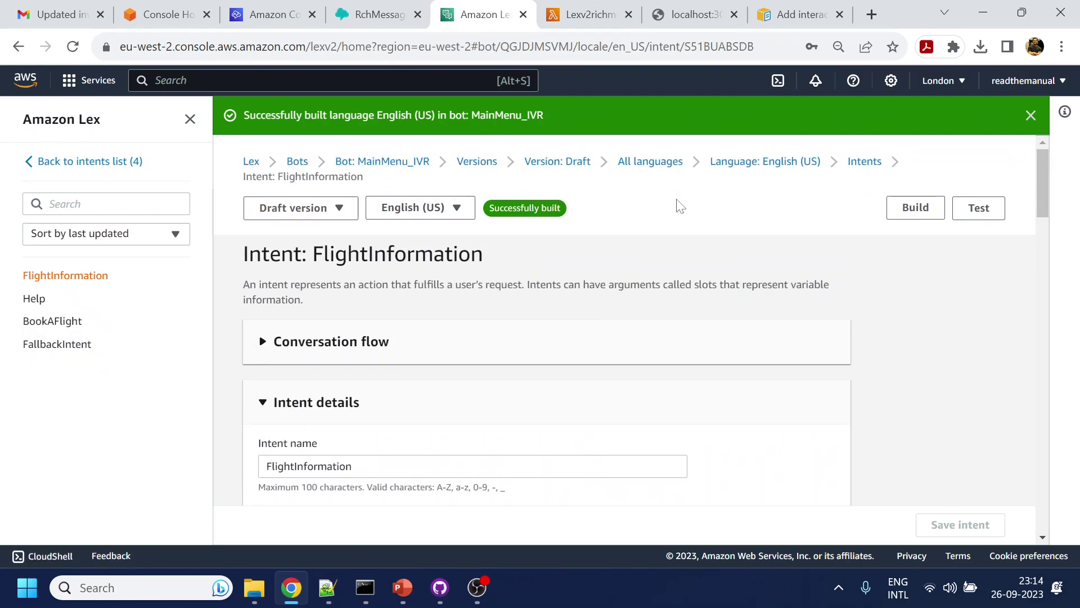
{"action": "left_click", "coordinate": [554, 8]}
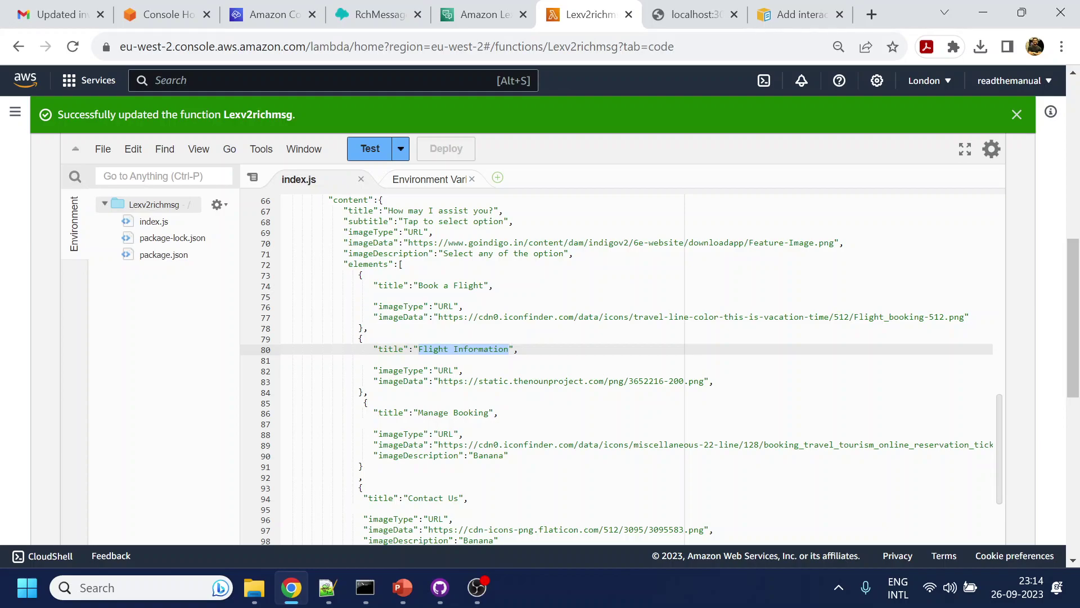
{"action": "scroll", "coordinate": [619, 366], "scroll_direction": "up", "scroll_amount": 9}
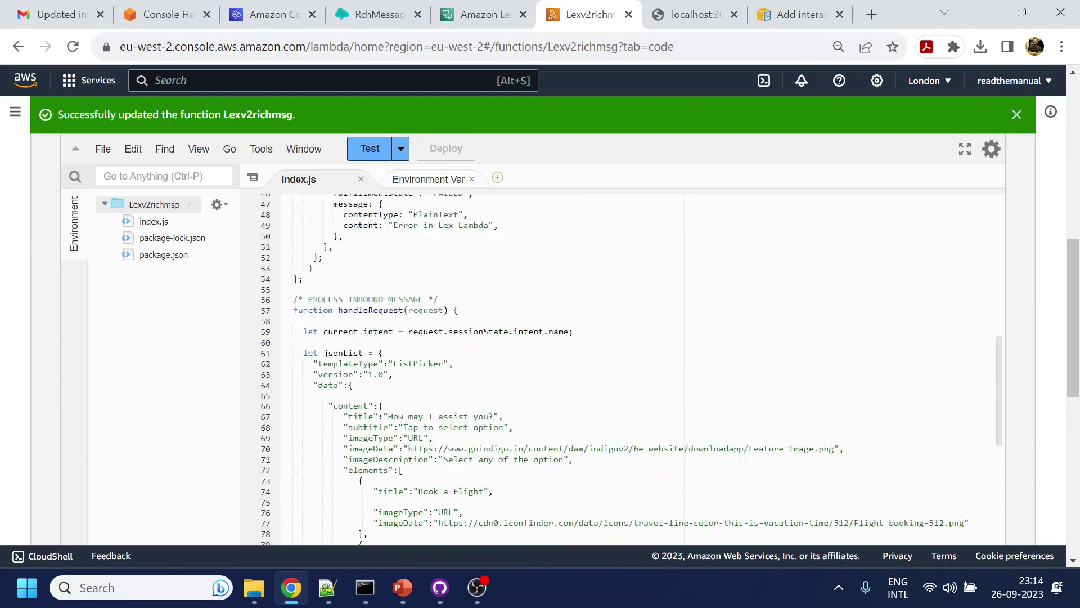